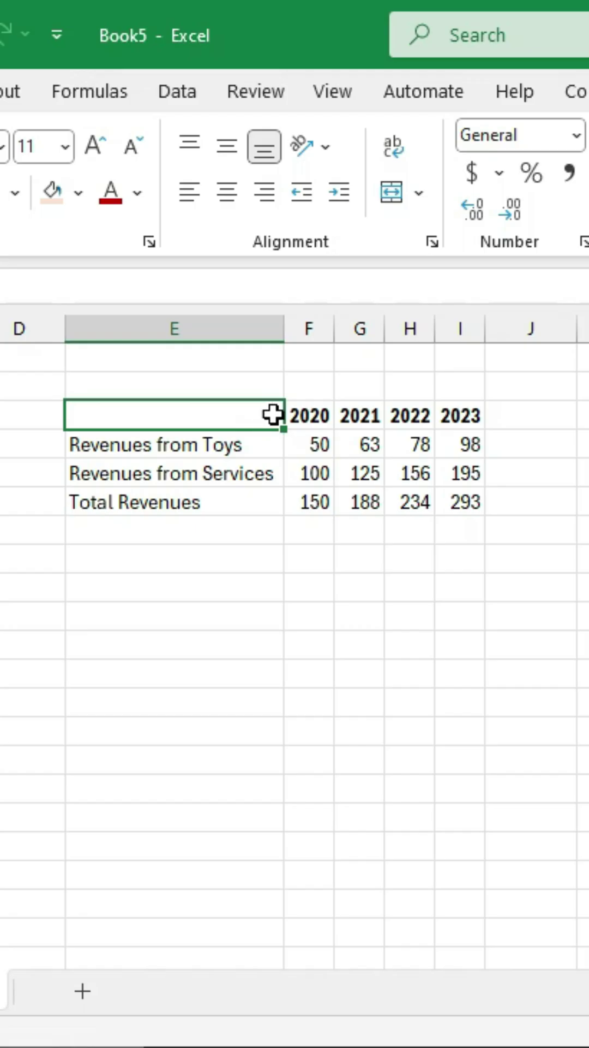
# Step: Insert a clustered column chart of the E3:I6 revenue table and move it below the table
pyautogui.moveTo(272, 416); pyautogui.dragTo(463, 504)
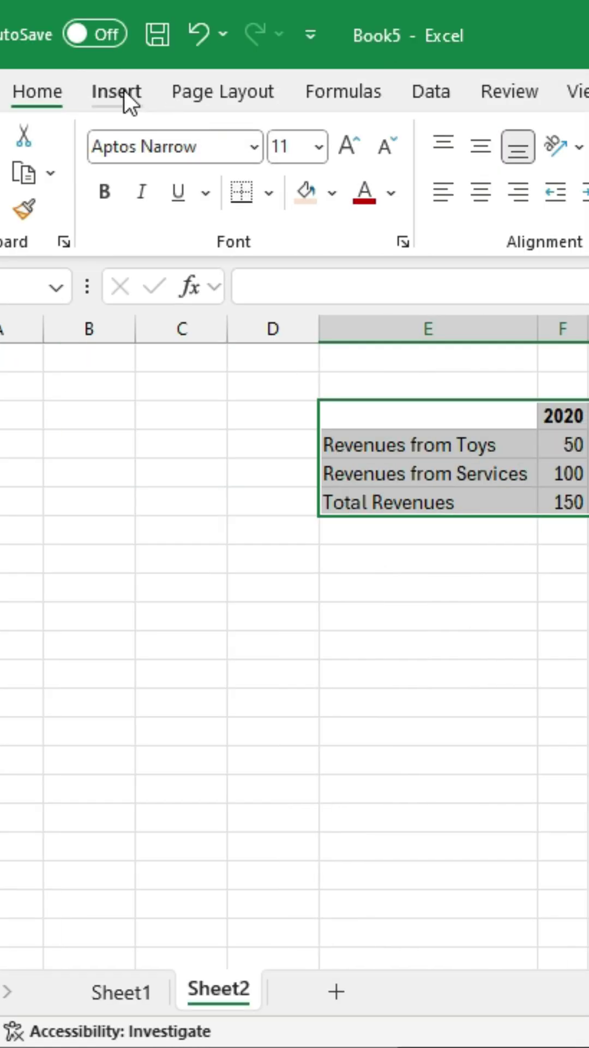
pyautogui.click(124, 90)
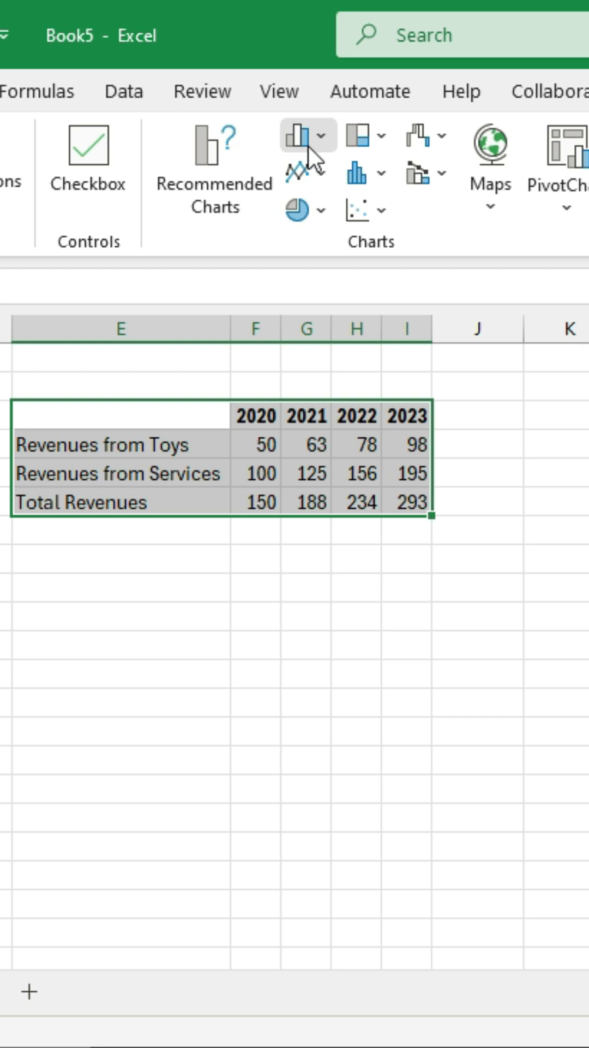
pyautogui.click(308, 146)
pyautogui.click(307, 235)
pyautogui.moveTo(495, 487)
pyautogui.mouseDown()
pyautogui.moveTo(230, 593)
pyautogui.moveTo(181, 555)
pyautogui.mouseUp()
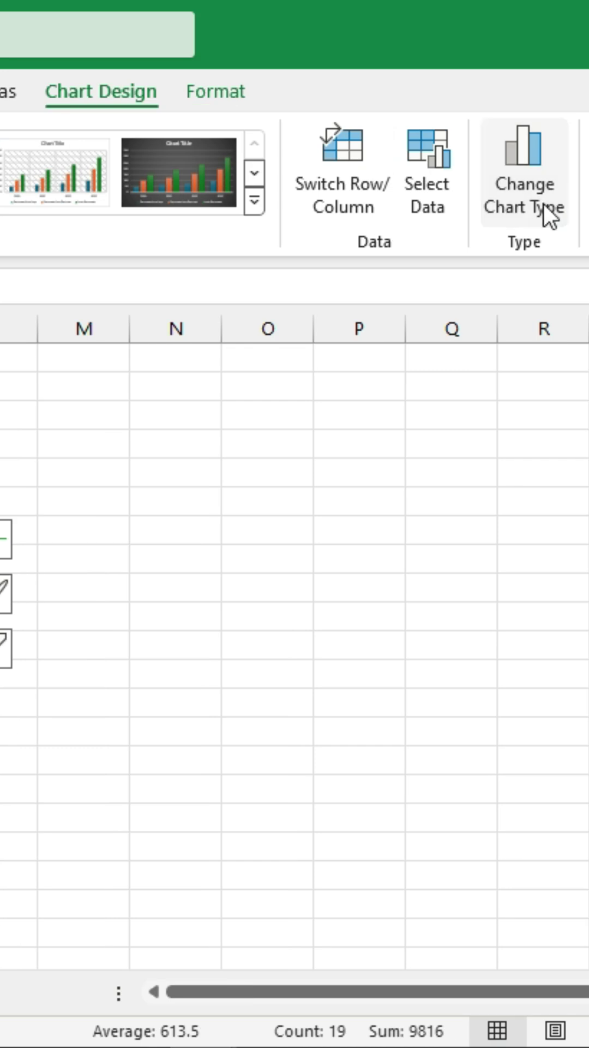
# Step: Change the chart to a Combo type with Total Revenues on the secondary axis
pyautogui.click(544, 203)
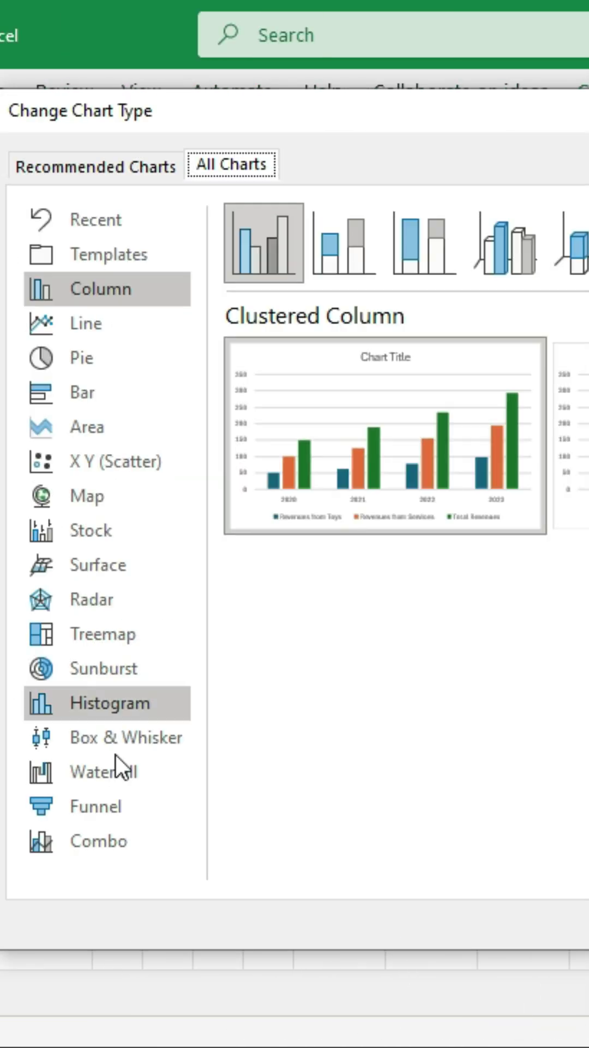
pyautogui.click(88, 836)
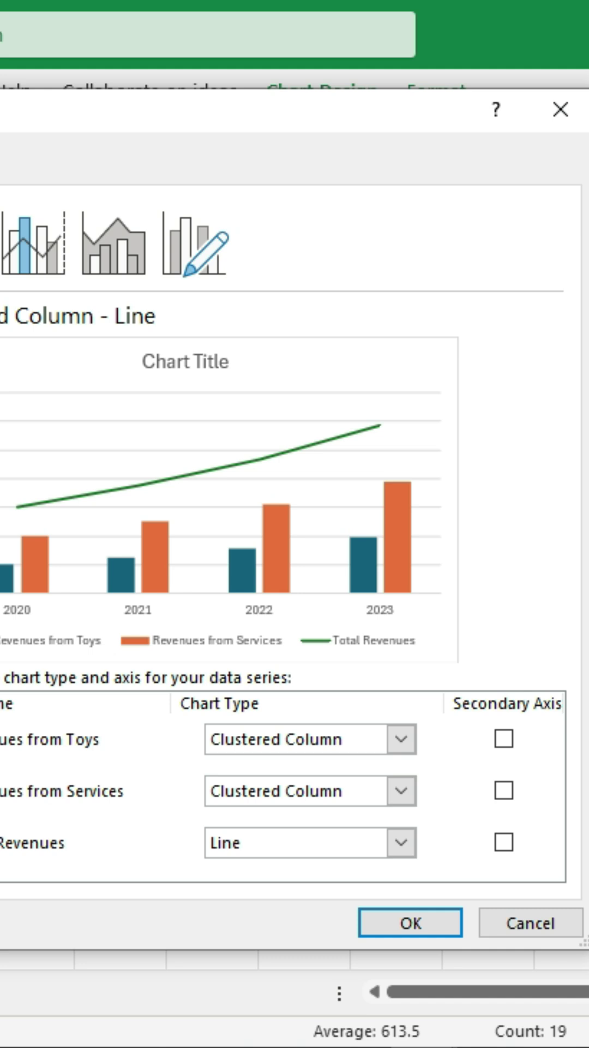
pyautogui.click(505, 844)
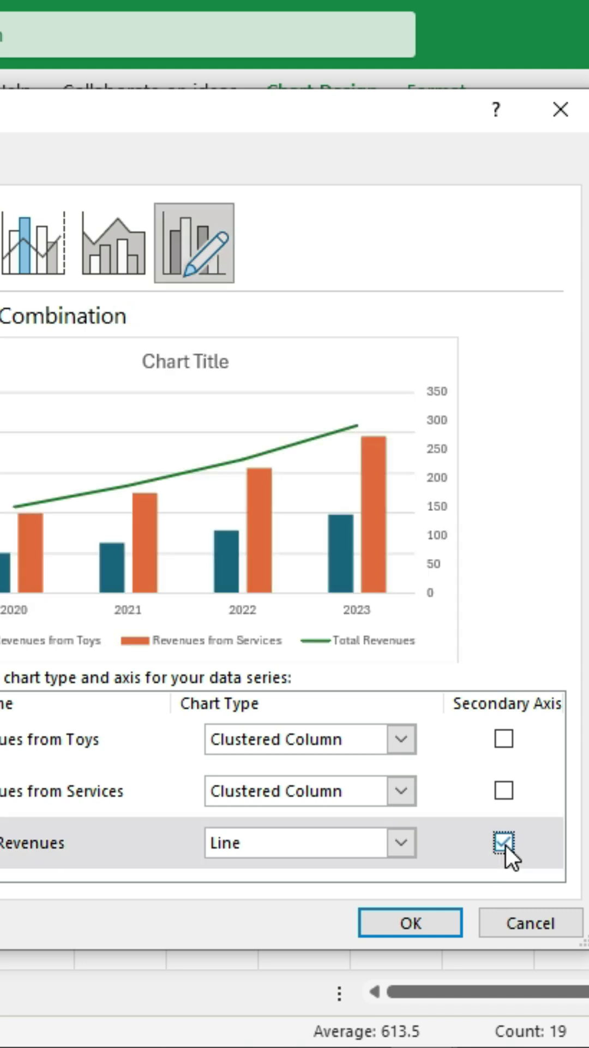
pyautogui.click(389, 917)
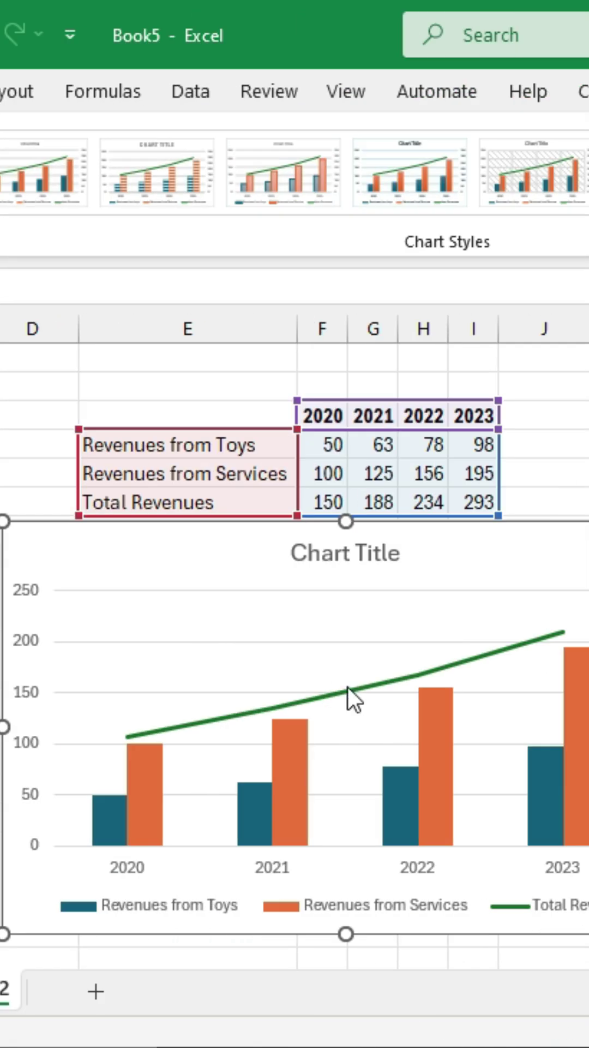
# Step: Give the Total Revenues line a white outline and add its data labels
pyautogui.click(350, 687)
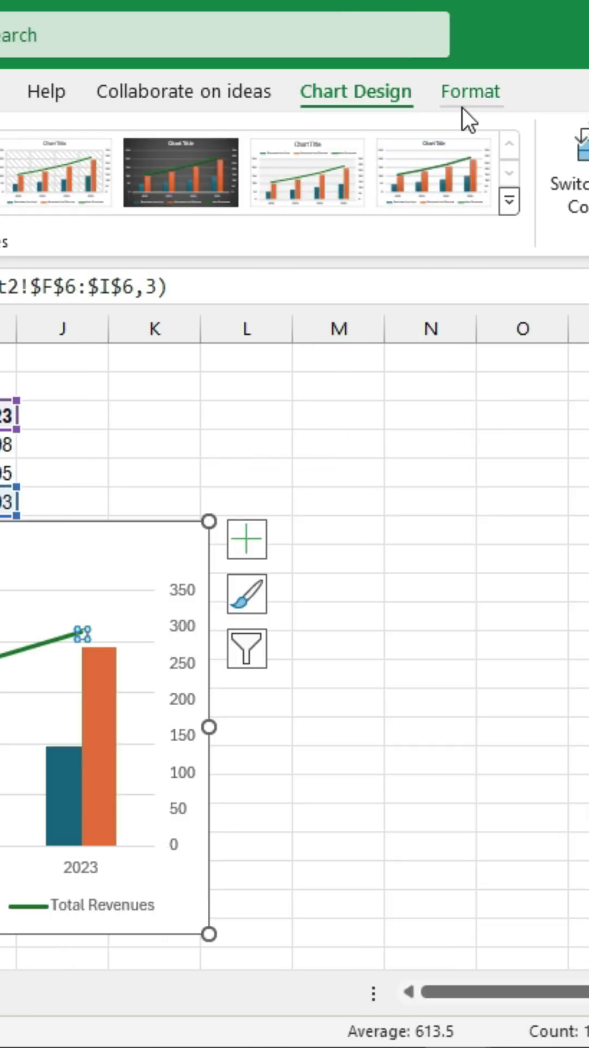
pyautogui.click(462, 94)
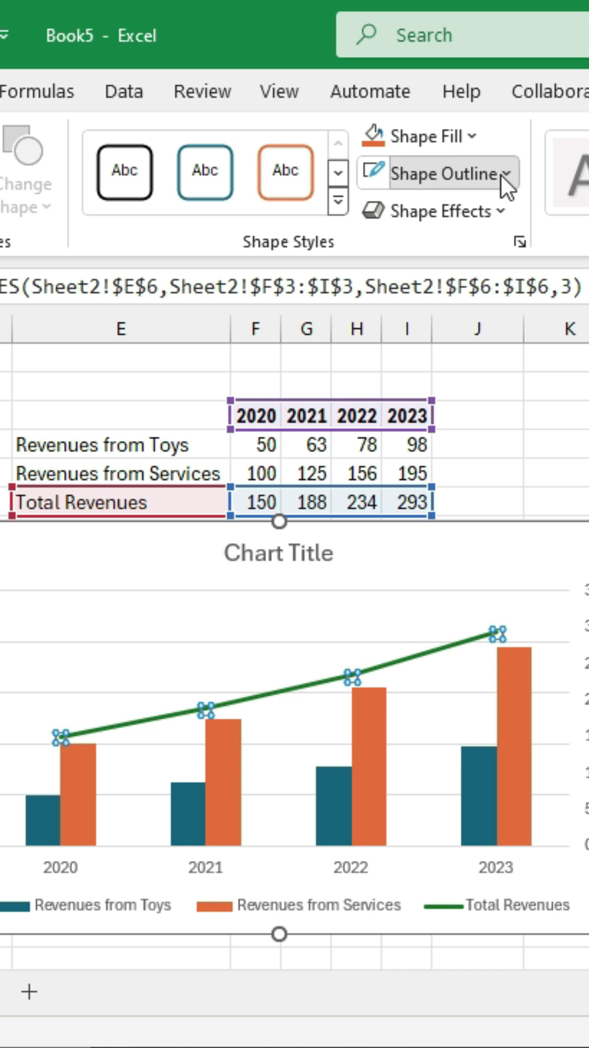
pyautogui.click(501, 175)
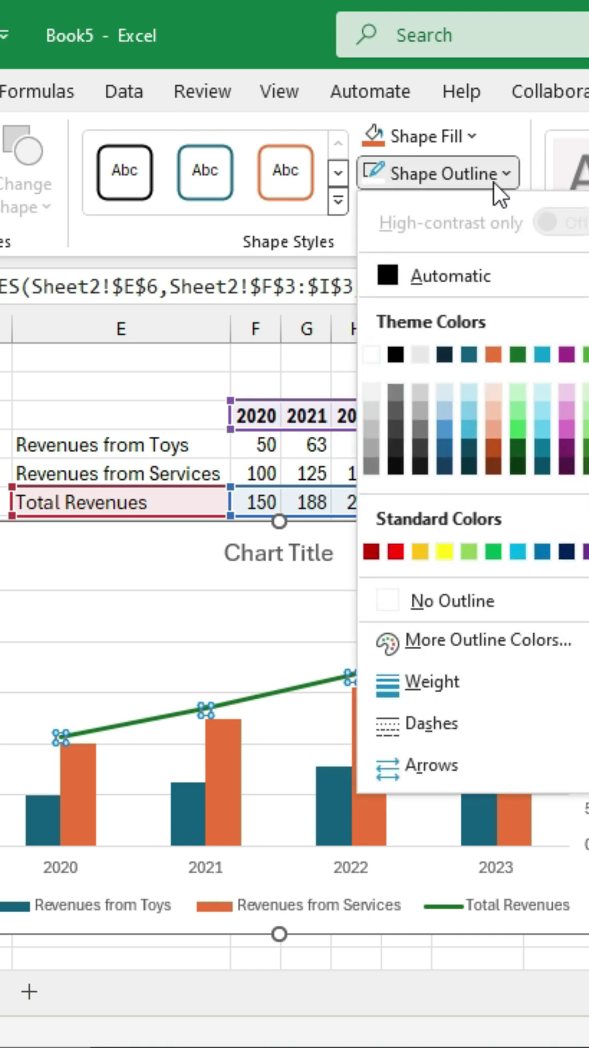
pyautogui.click(371, 355)
pyautogui.rightClick(437, 644)
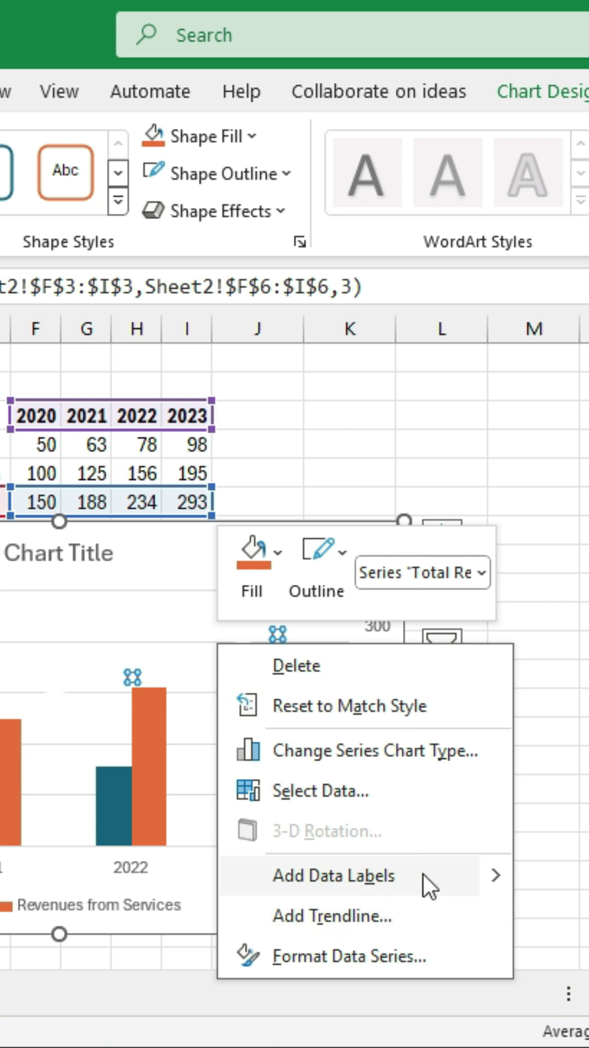
pyautogui.click(423, 874)
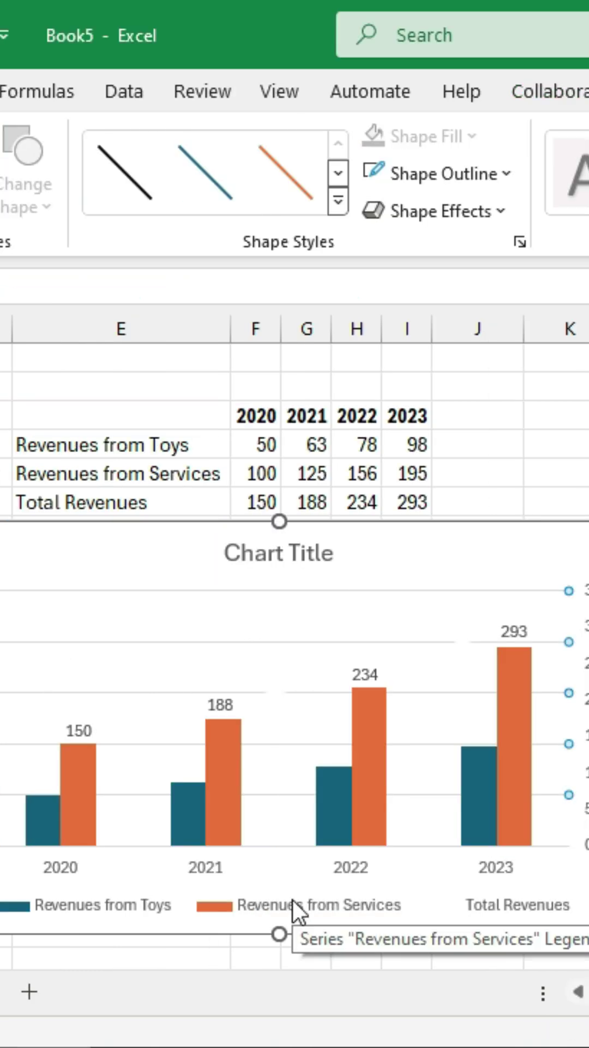
# Step: Delete the chart legend and the secondary vertical axis
pyautogui.click(292, 900)
pyautogui.press('Delete')
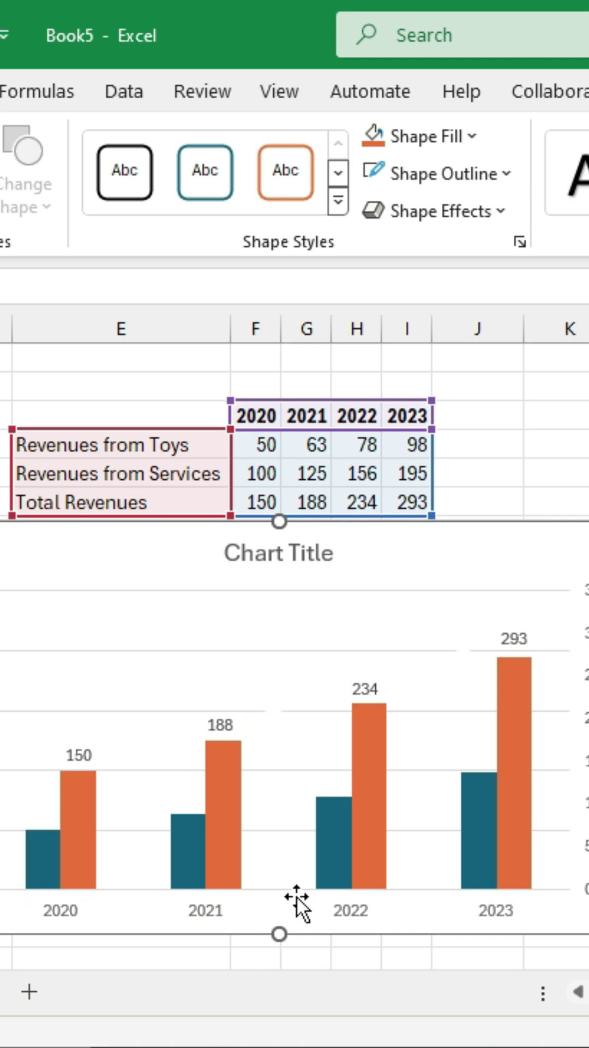
pyautogui.hscroll(2, 512, 779)
pyautogui.click(534, 760)
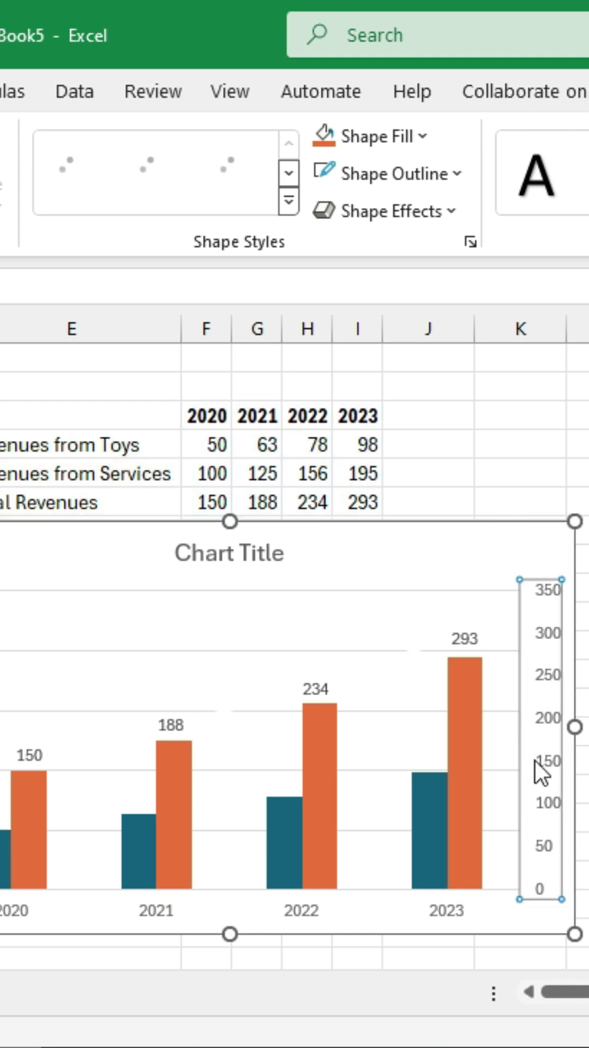
pyautogui.press('Delete')
pyautogui.hscroll(-2, 535, 759)
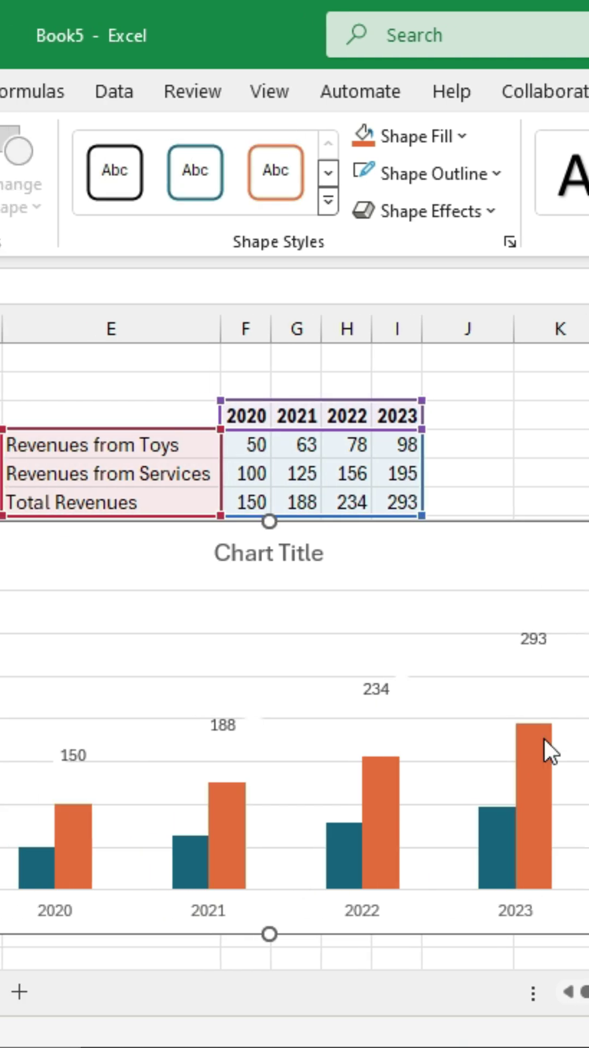
pyautogui.hscroll(-1, 545, 738)
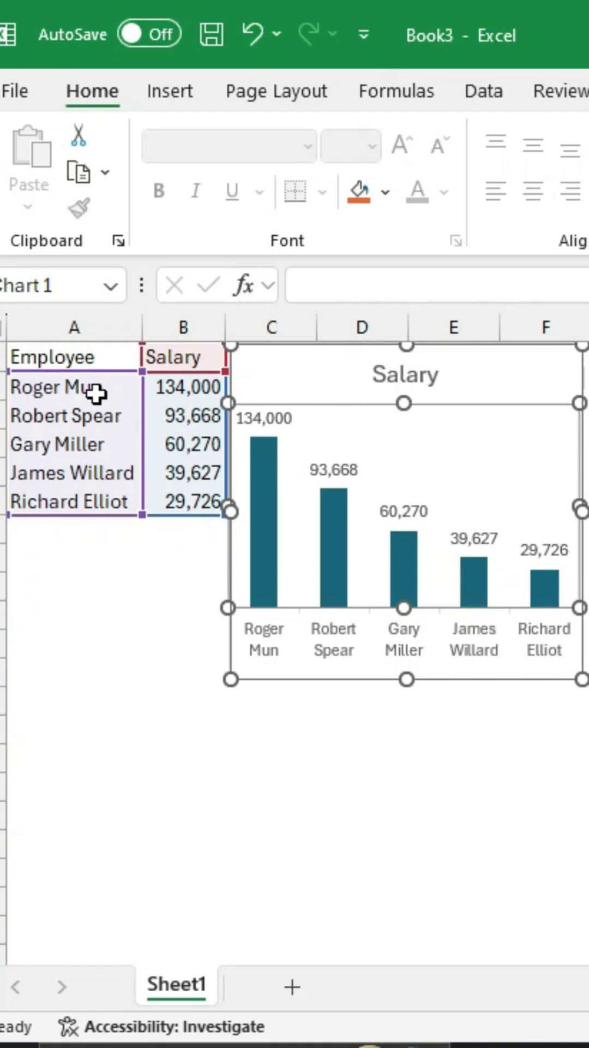
# Step: Hide columns A and B (Employee, Salary) and select the now-blank salary chart
pyautogui.click(56, 355)
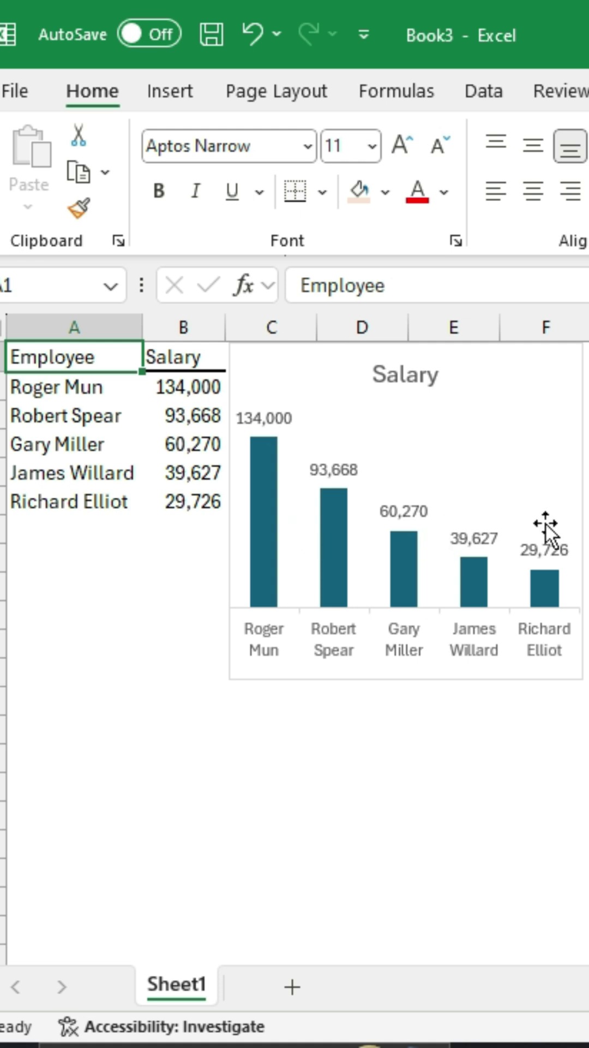
pyautogui.click(115, 326)
pyautogui.moveTo(115, 327); pyautogui.dragTo(156, 325)
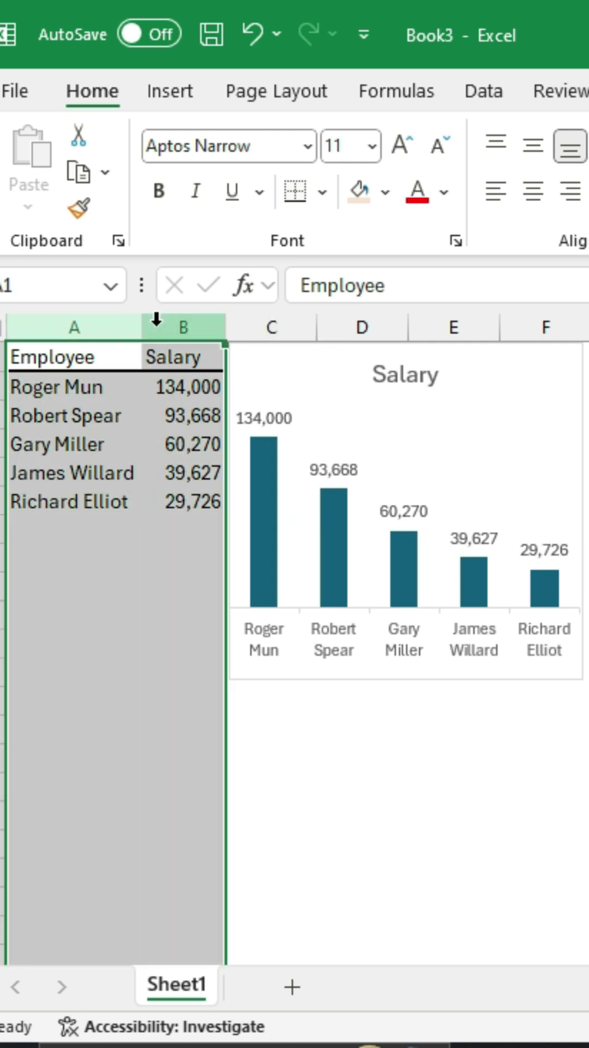
pyautogui.rightClick(91, 365)
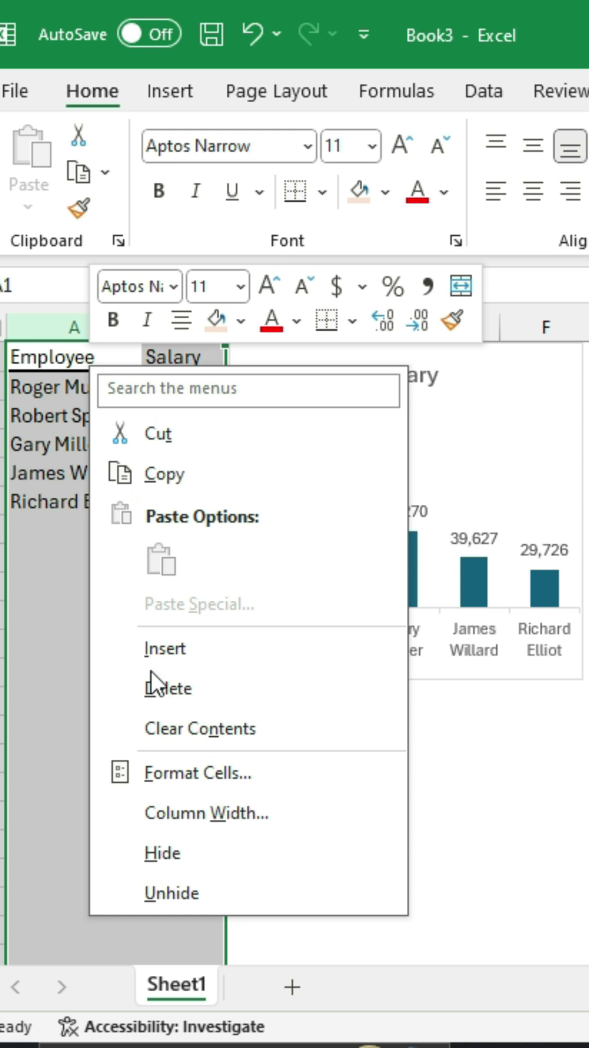
pyautogui.click(190, 858)
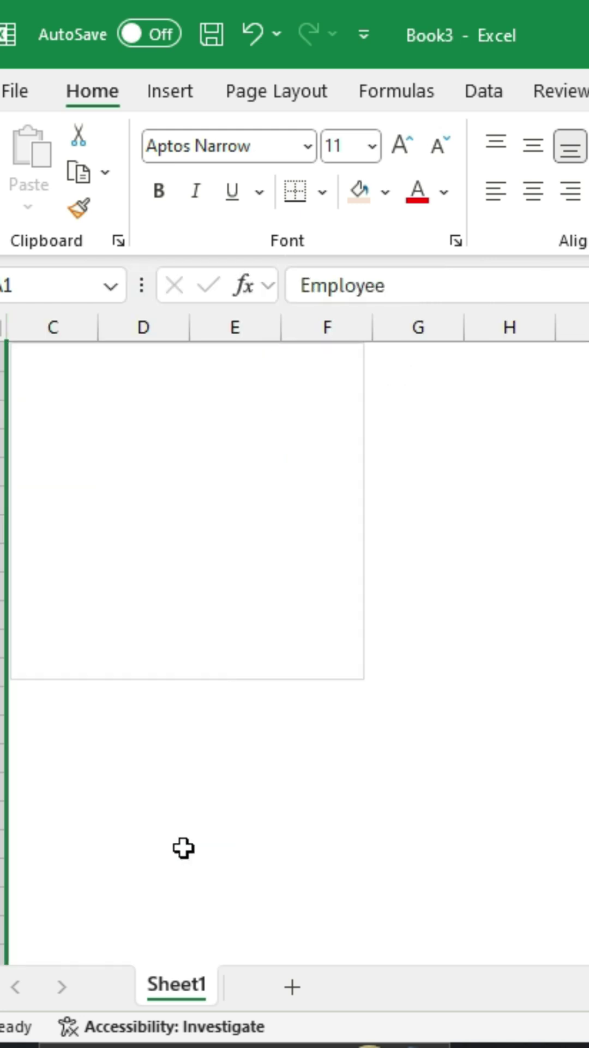
pyautogui.click(230, 495)
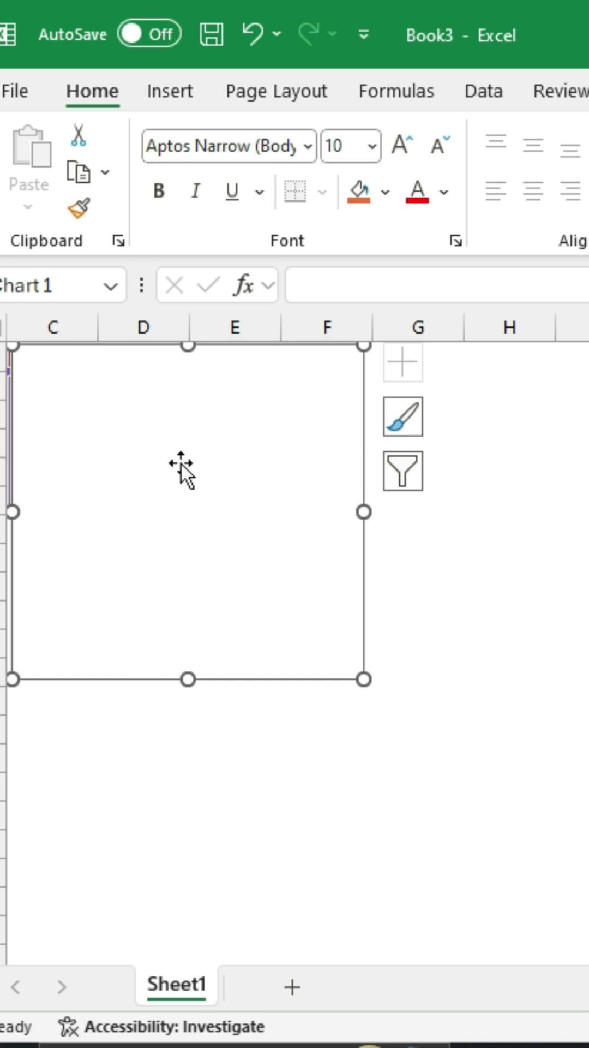
# Step: In the chart's Hidden and Empty Cells settings, enable 'Show data in hidden rows and columns'
pyautogui.rightClick(155, 486)
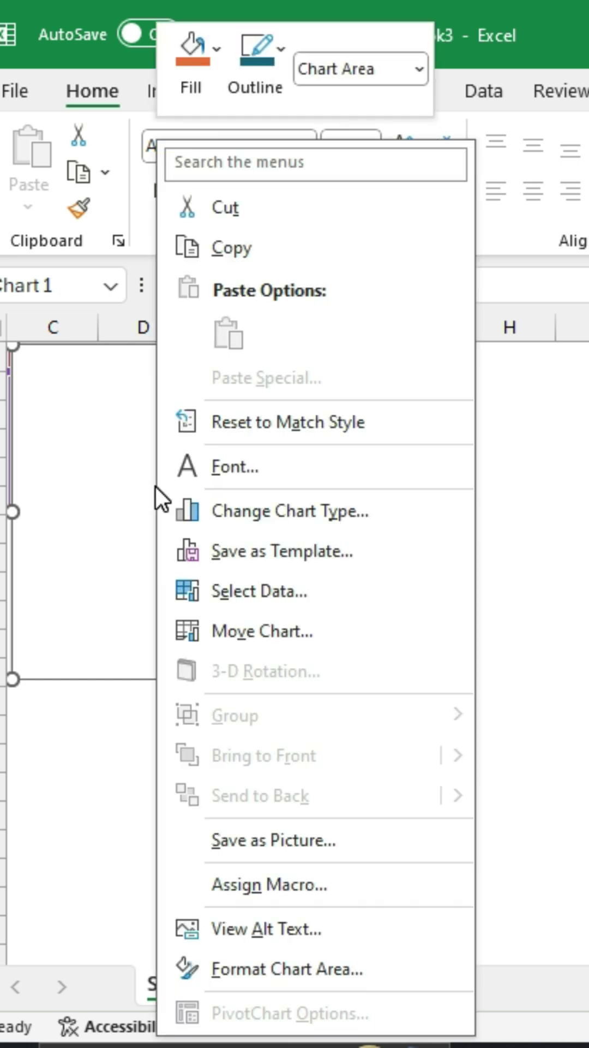
pyautogui.click(203, 600)
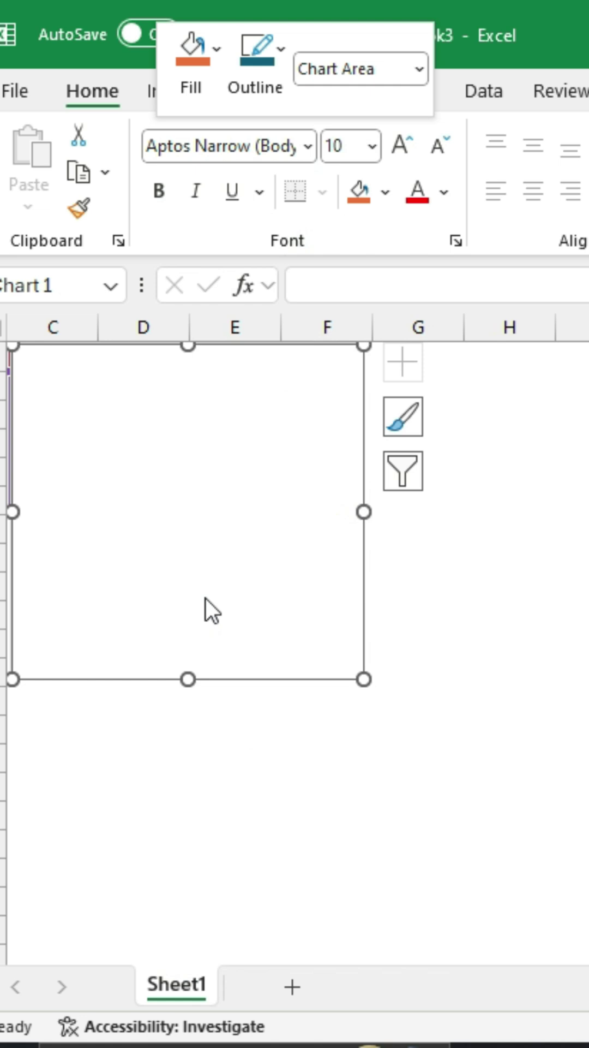
pyautogui.moveTo(315, 551); pyautogui.dragTo(225, 370)
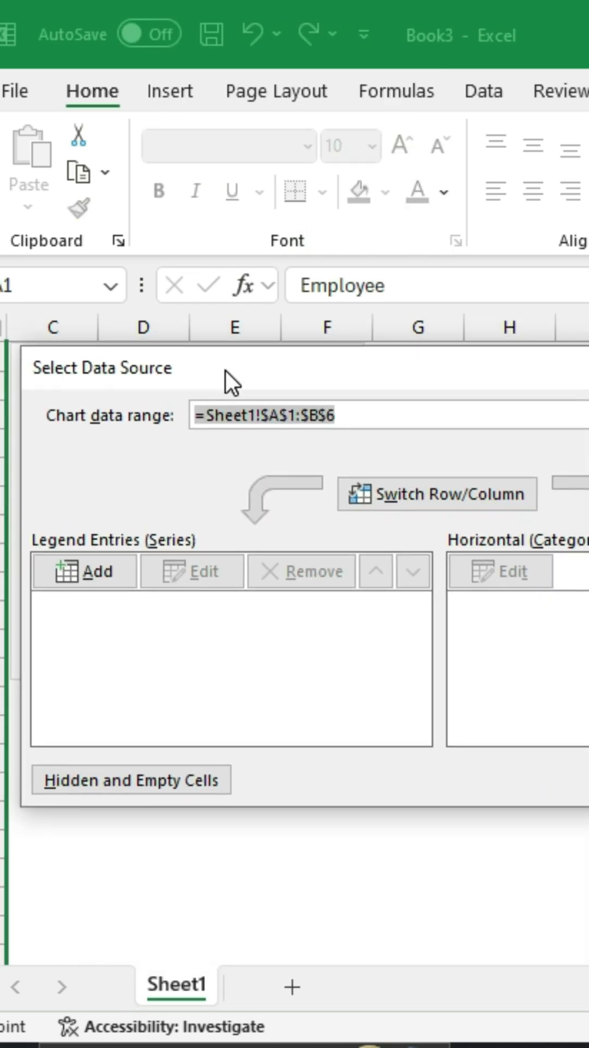
pyautogui.click(168, 788)
pyautogui.moveTo(209, 516); pyautogui.dragTo(160, 454)
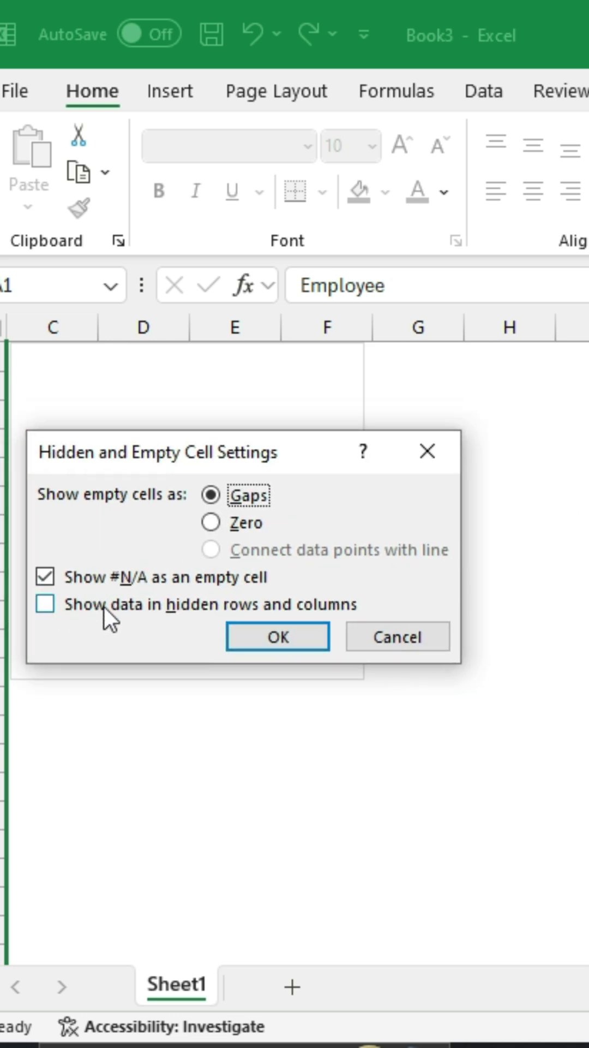
pyautogui.click(45, 605)
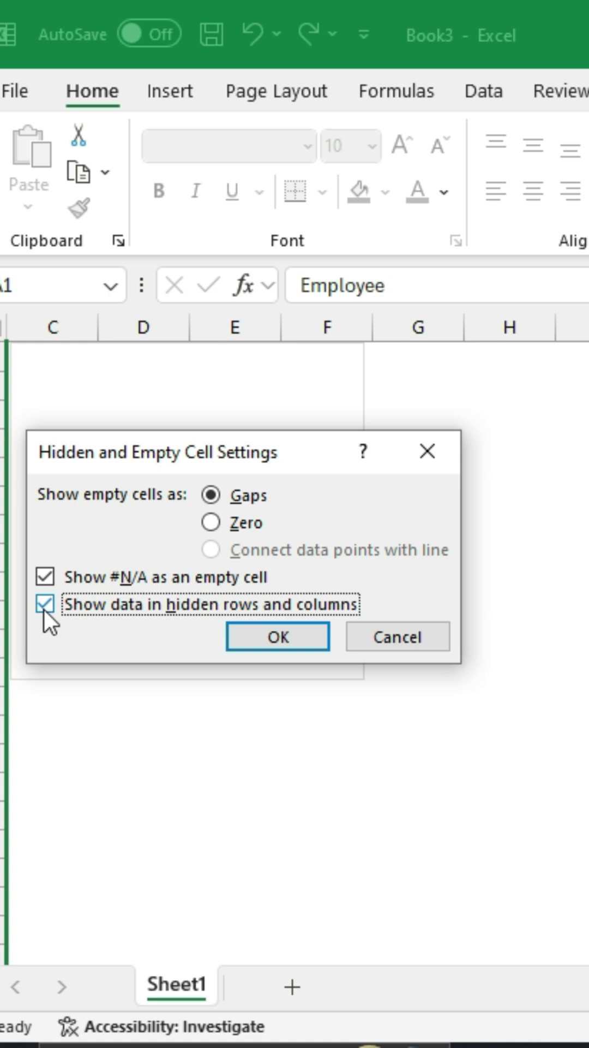
pyautogui.click(277, 637)
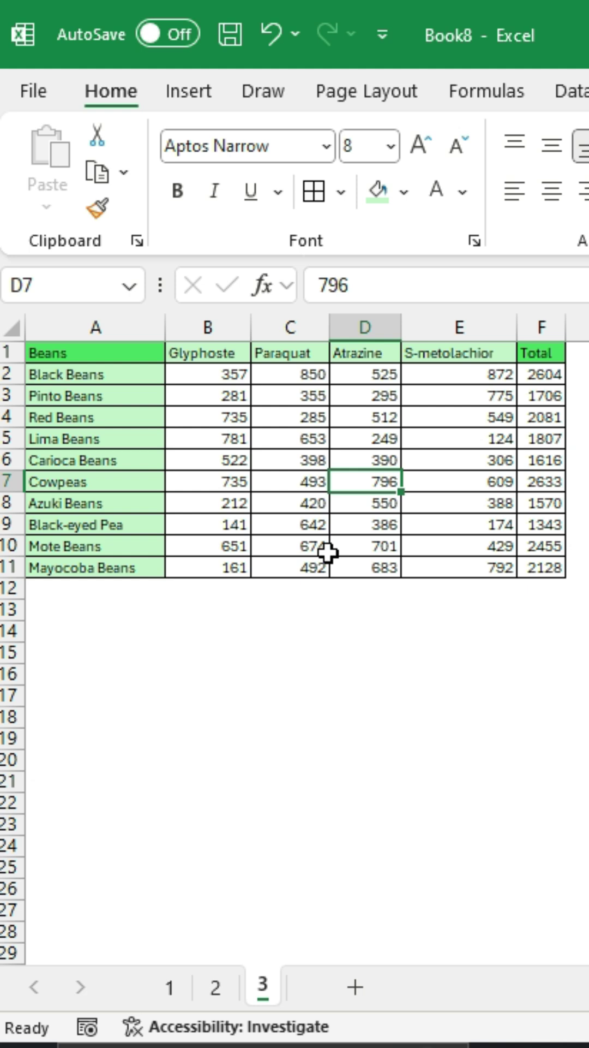
# Step: Insert a stacked column chart of the whole bean table and size it beneath the data
pyautogui.click(349, 424)
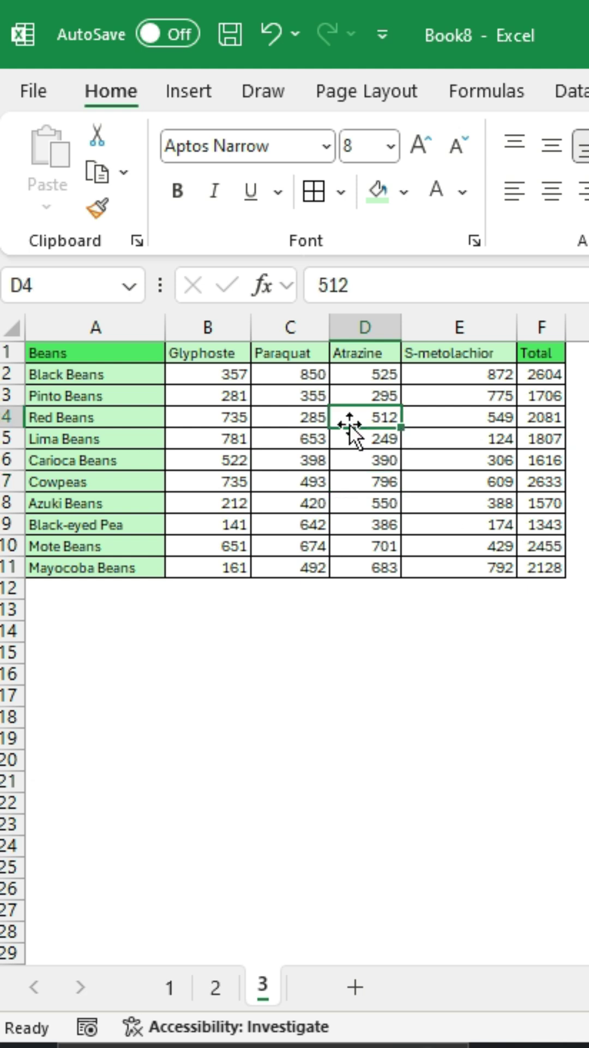
pyautogui.hotkey('ctrl', 'a')
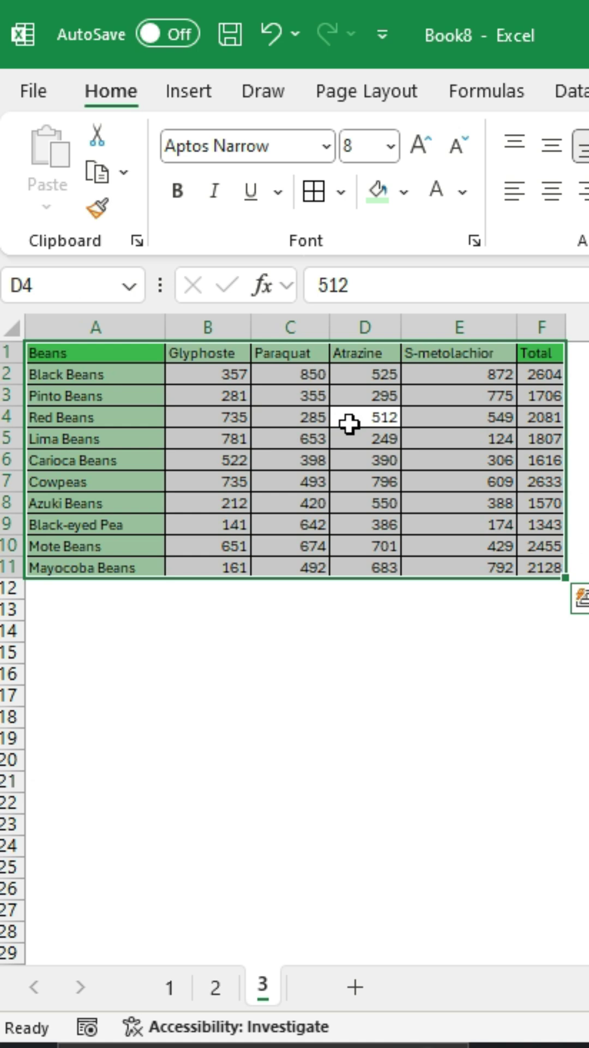
pyautogui.click(190, 91)
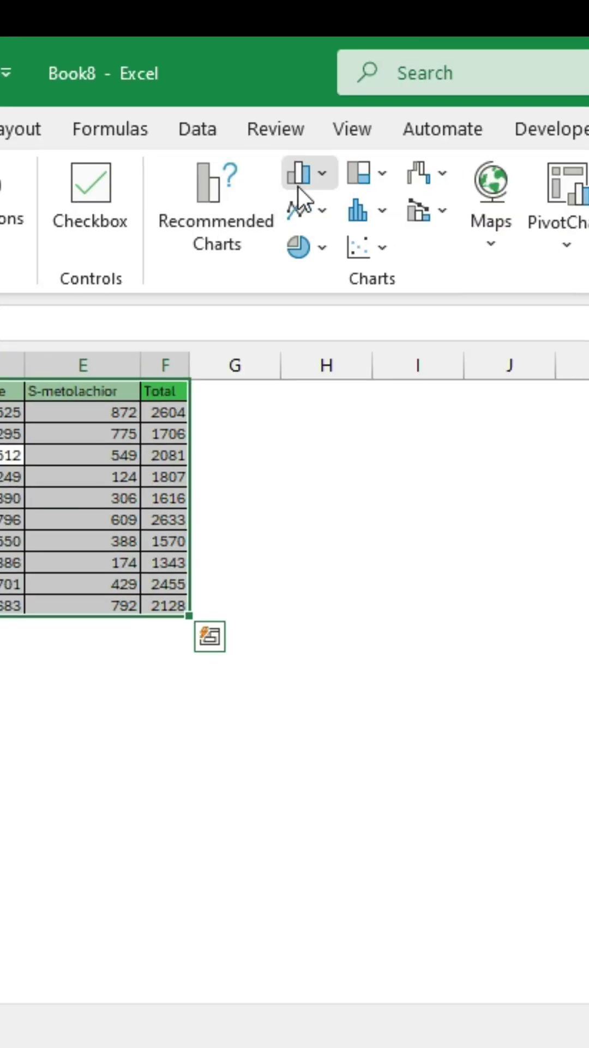
pyautogui.click(302, 177)
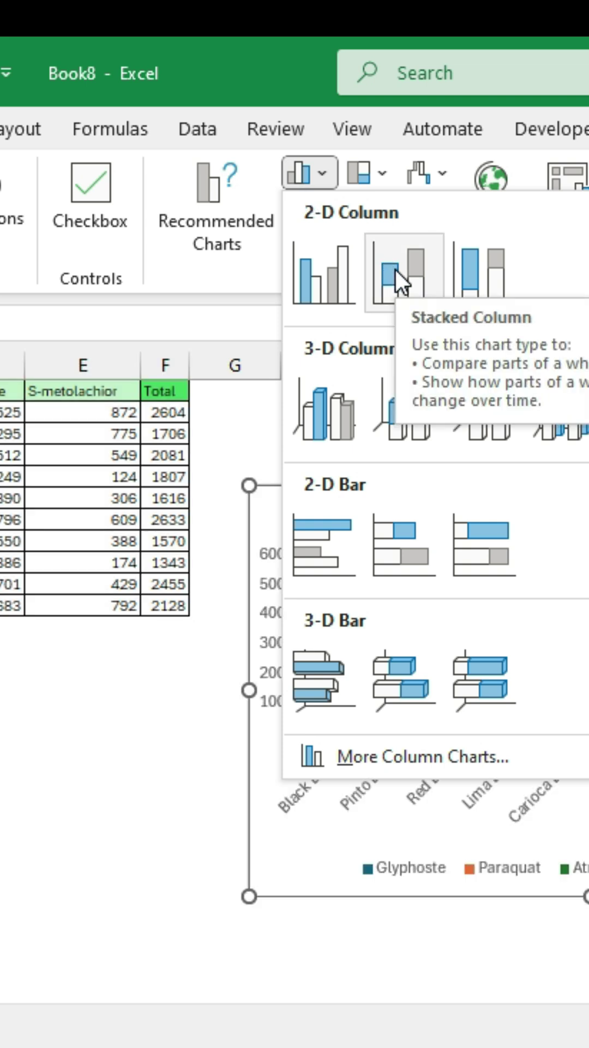
pyautogui.click(396, 270)
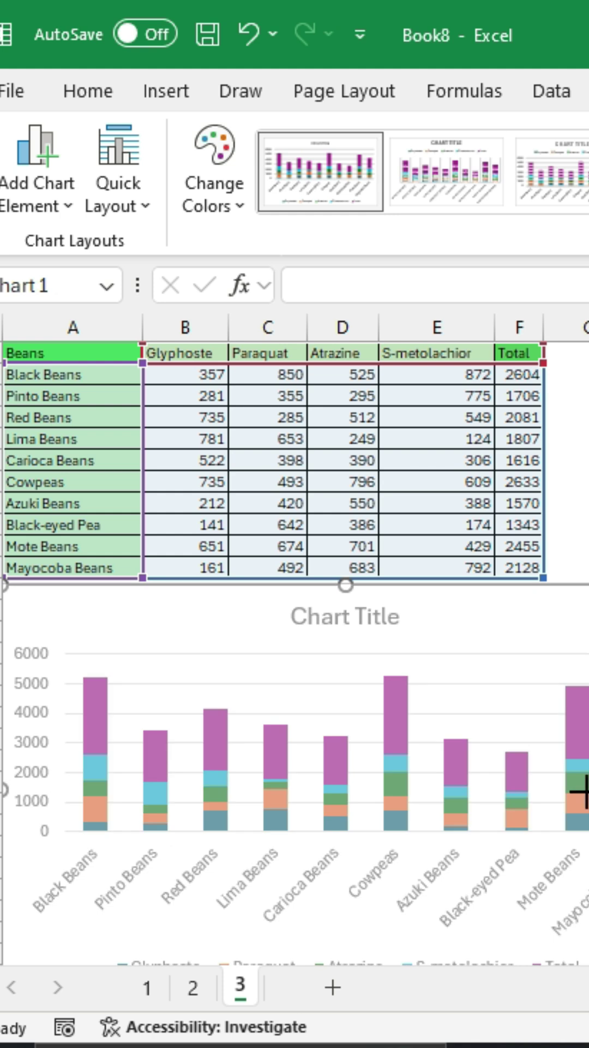
pyautogui.moveTo(586, 792); pyautogui.dragTo(572, 795)
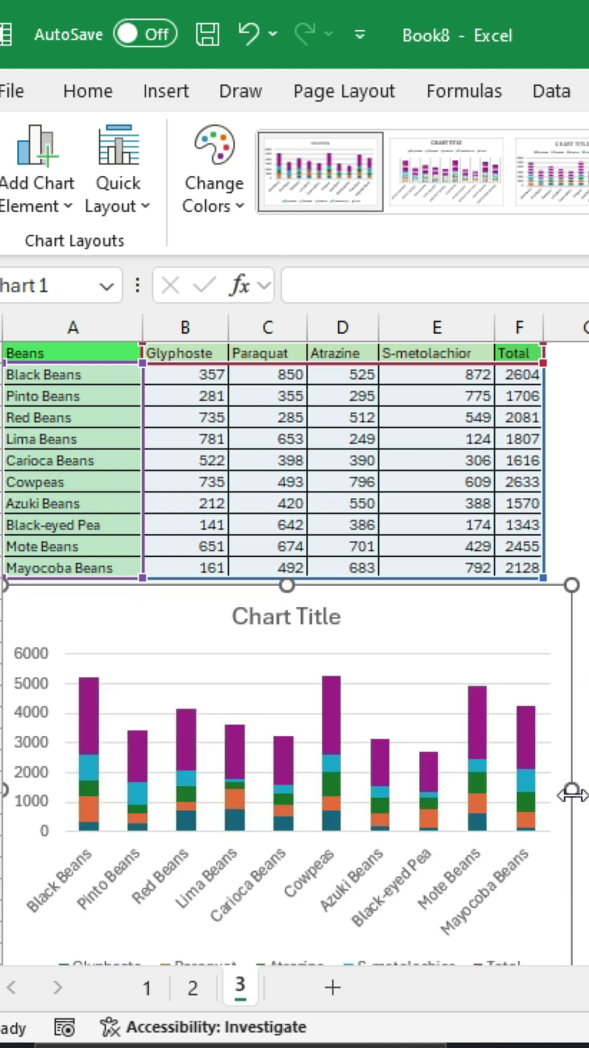
# Step: Delete the chart's category axis labels and title
pyautogui.click(426, 884)
pyautogui.press('Delete')
pyautogui.scroll(-2, 426, 819)
pyautogui.click(318, 533)
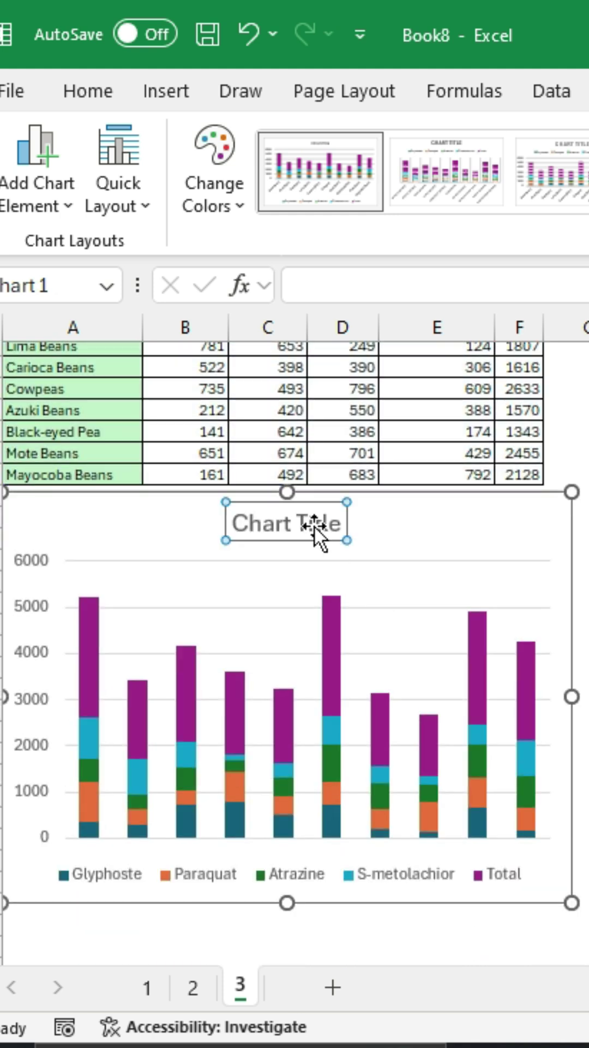
pyautogui.press('Delete')
pyautogui.click(73, 352)
pyautogui.scroll(3, 295, 573)
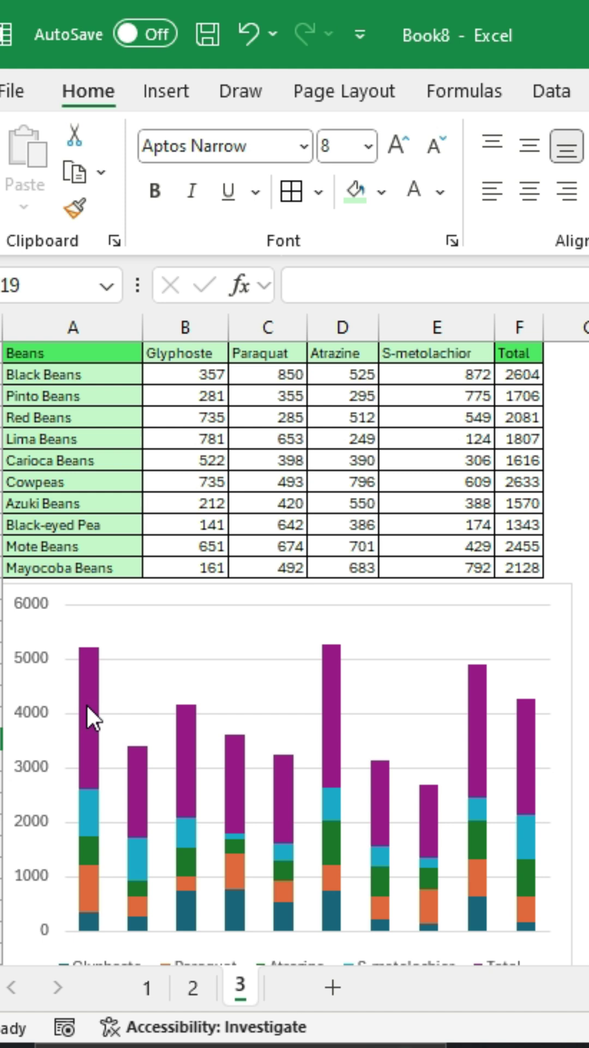
# Step: Add data labels to the Total, S-metolachior, Atrazine, Paraquat and Glyphoste series
pyautogui.rightClick(87, 704)
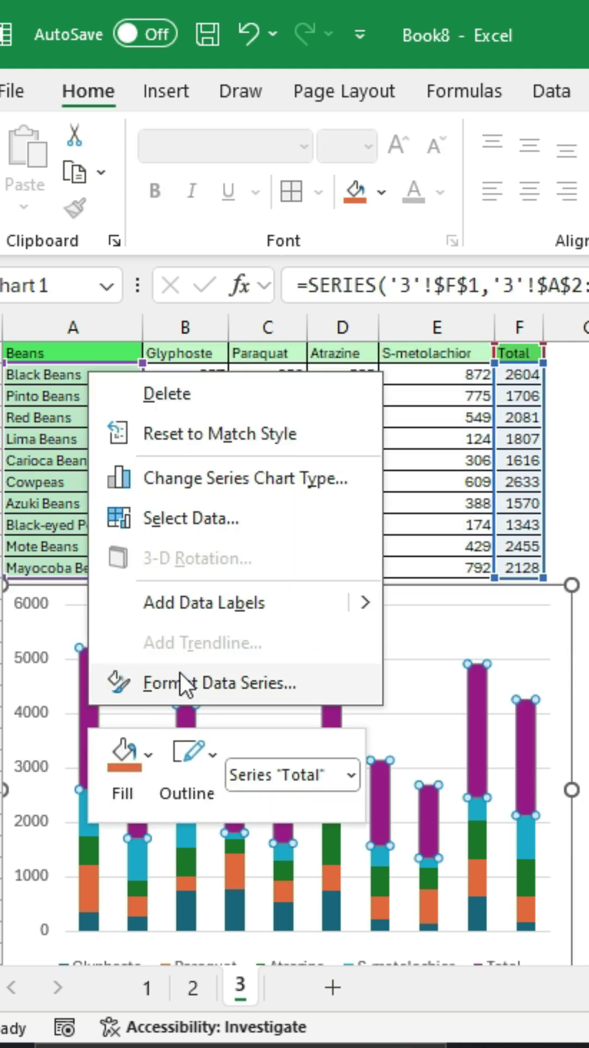
pyautogui.click(243, 603)
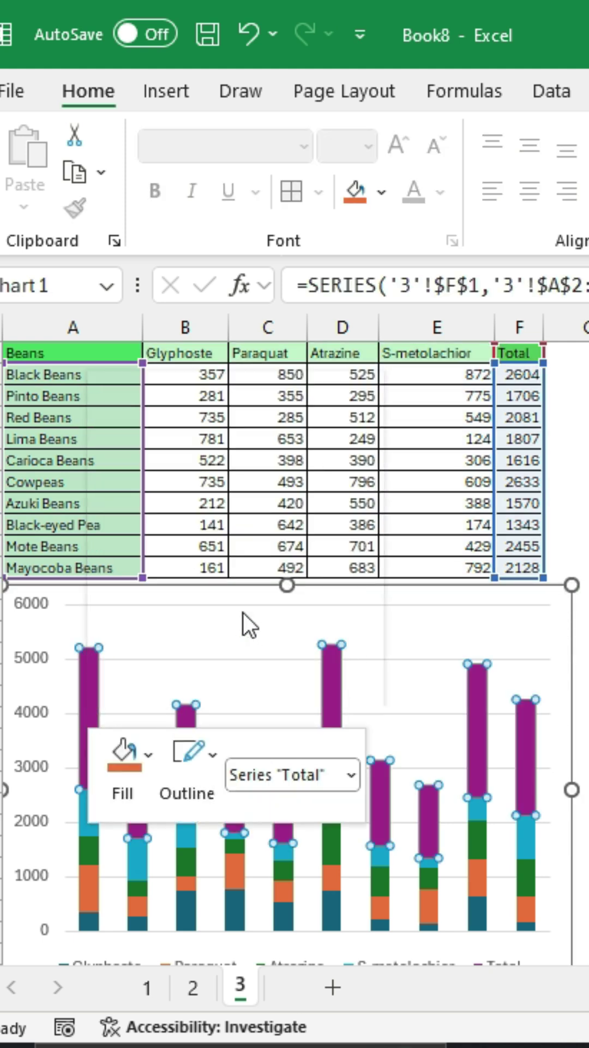
pyautogui.rightClick(82, 821)
pyautogui.click(205, 709)
pyautogui.rightClick(81, 849)
pyautogui.click(211, 735)
pyautogui.rightClick(88, 892)
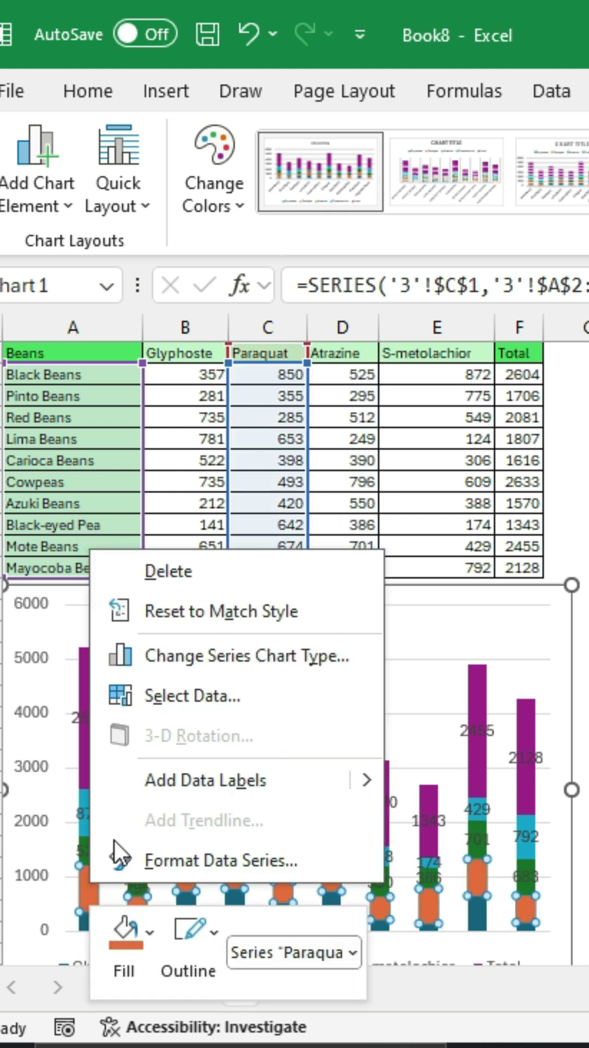
pyautogui.click(206, 780)
pyautogui.rightClick(90, 917)
pyautogui.click(213, 802)
pyautogui.click(503, 638)
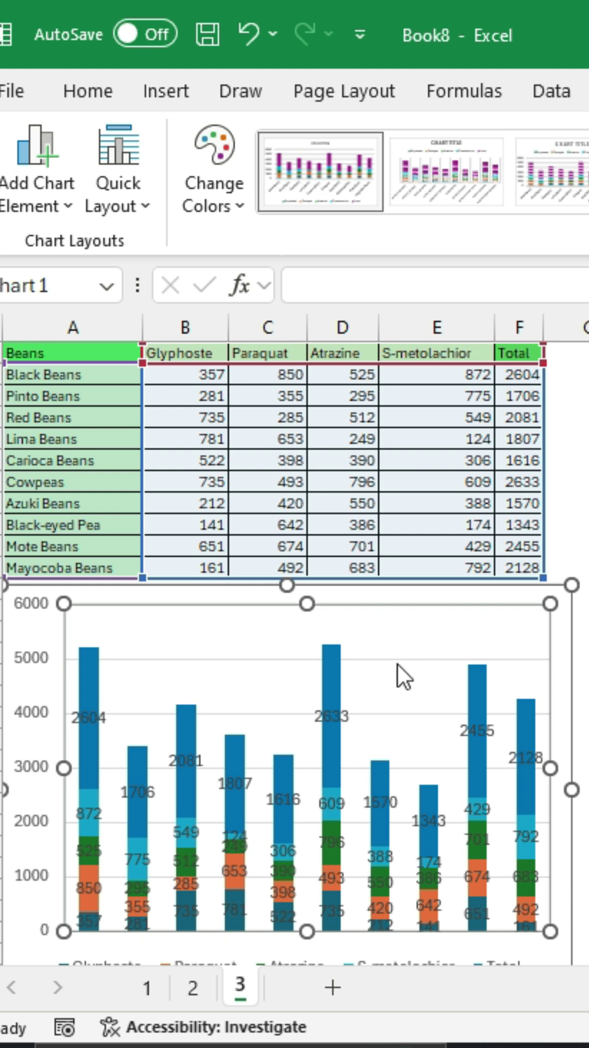
# Step: Change the Total series to a Line in a Combo chart, keeping the herbicides as stacked columns
pyautogui.click(86, 686)
pyautogui.rightClick(85, 686)
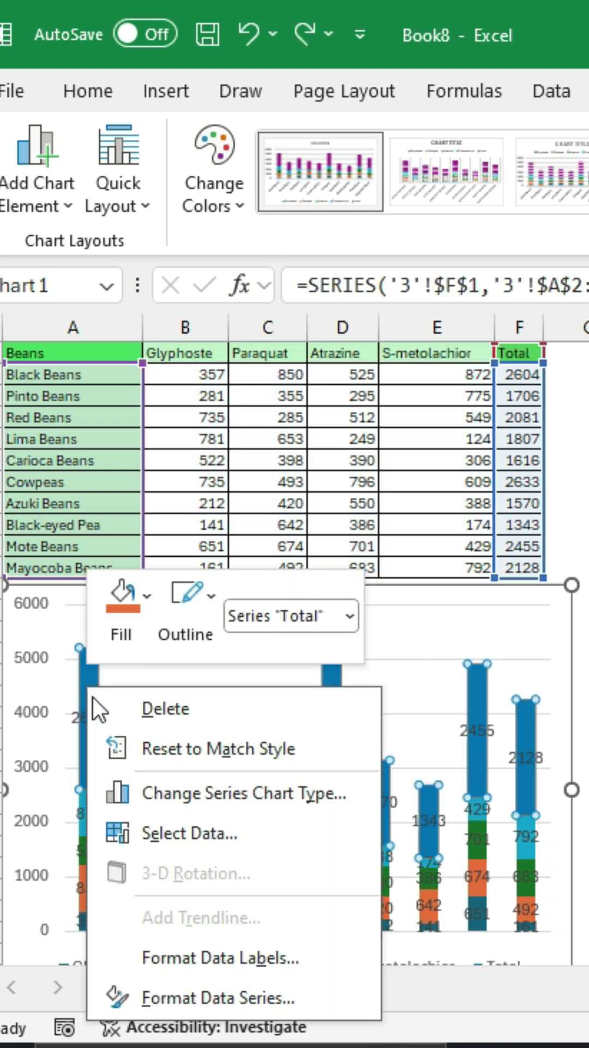
pyautogui.click(244, 794)
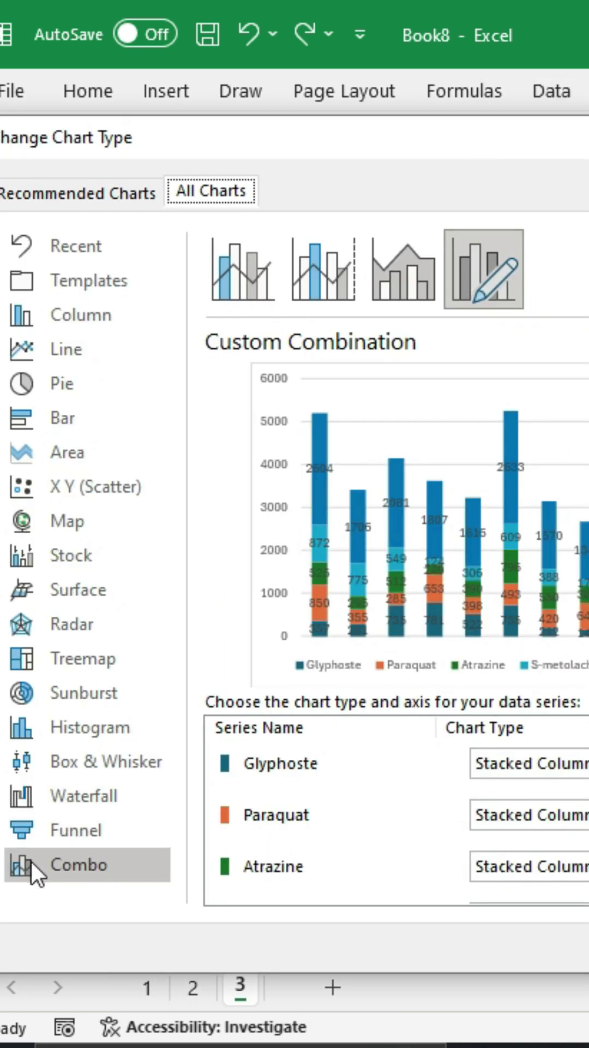
pyautogui.click(31, 861)
pyautogui.scroll(-2, 418, 839)
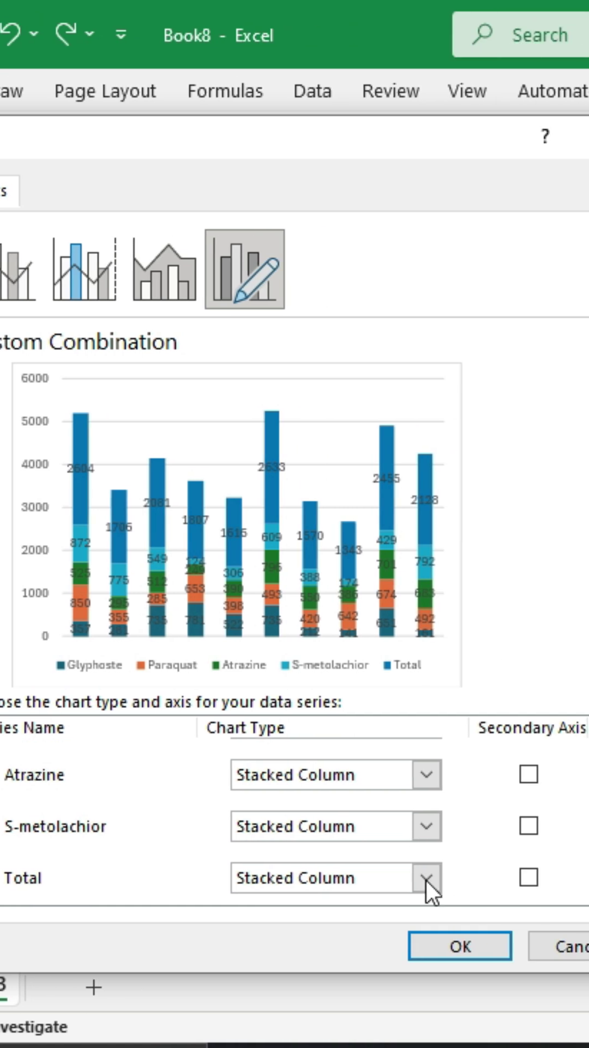
pyautogui.click(427, 880)
pyautogui.click(280, 588)
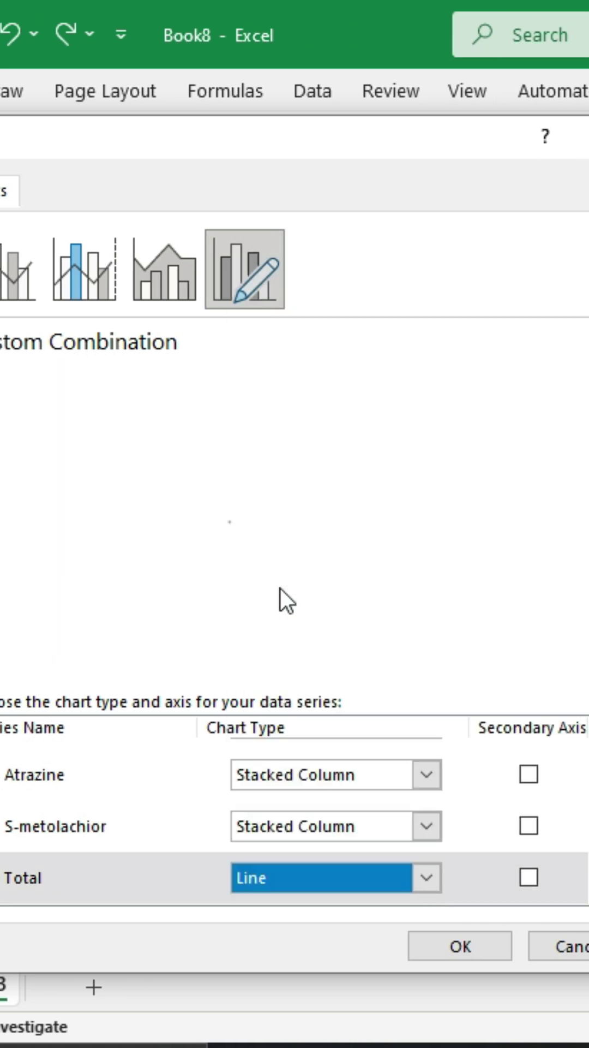
pyautogui.click(460, 946)
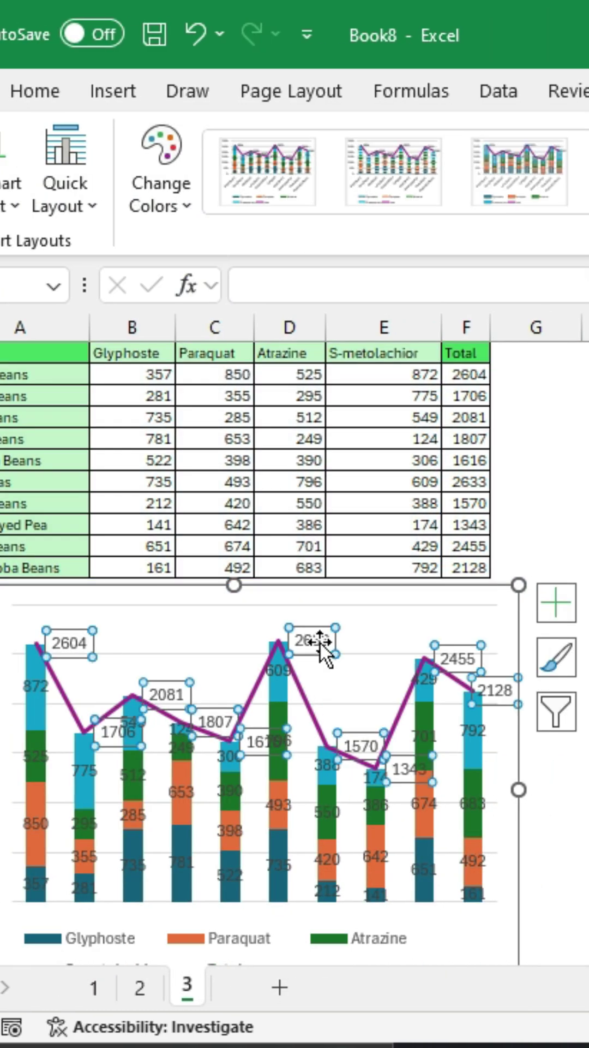
# Step: Set the Total data labels' position to Above in Format Data Labels
pyautogui.rightClick(320, 643)
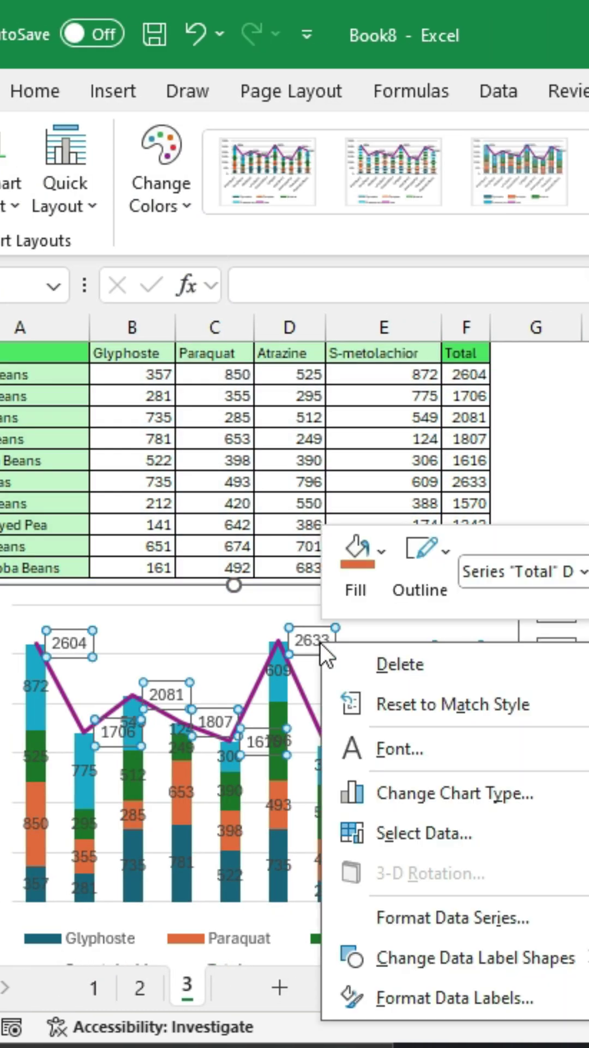
pyautogui.click(450, 993)
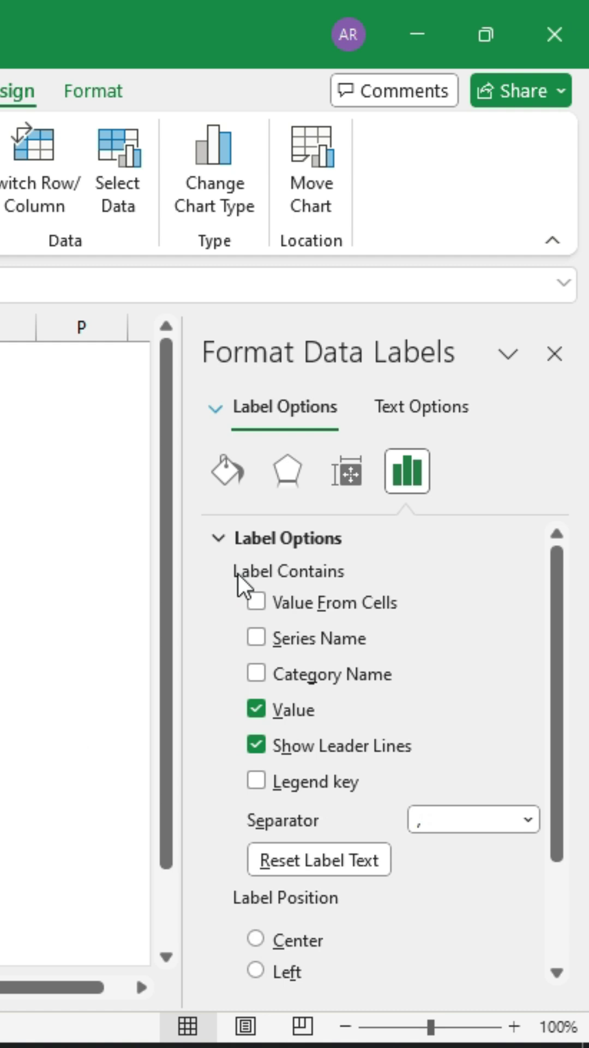
pyautogui.scroll(-2, 238, 573)
pyautogui.scroll(-1, 276, 732)
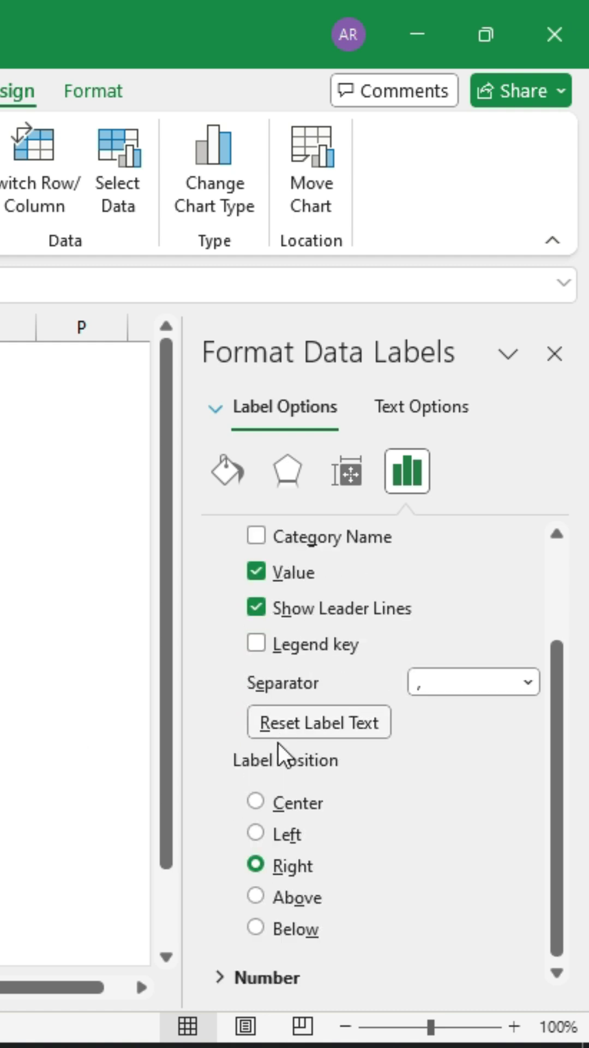
pyautogui.click(257, 897)
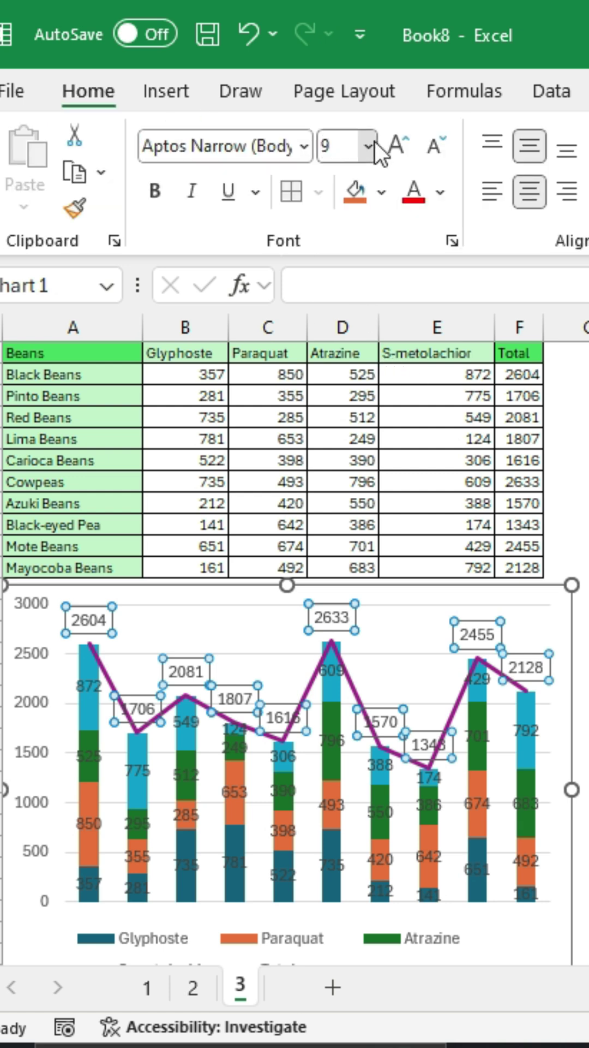
# Step: Set the Total data labels to font size 10.5 and bold
pyautogui.click(371, 146)
pyautogui.click(343, 278)
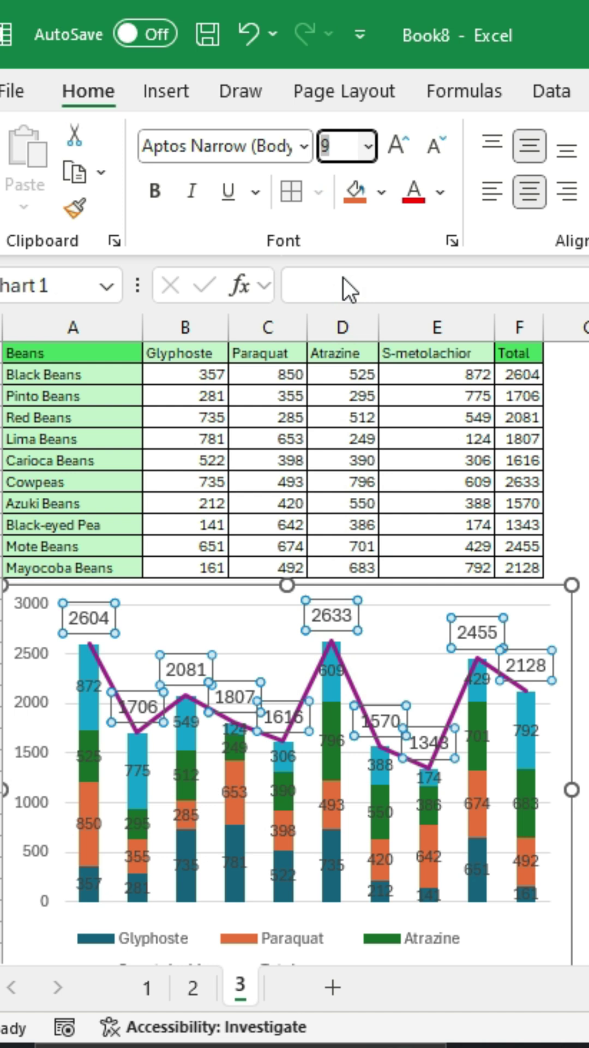
pyautogui.click(154, 191)
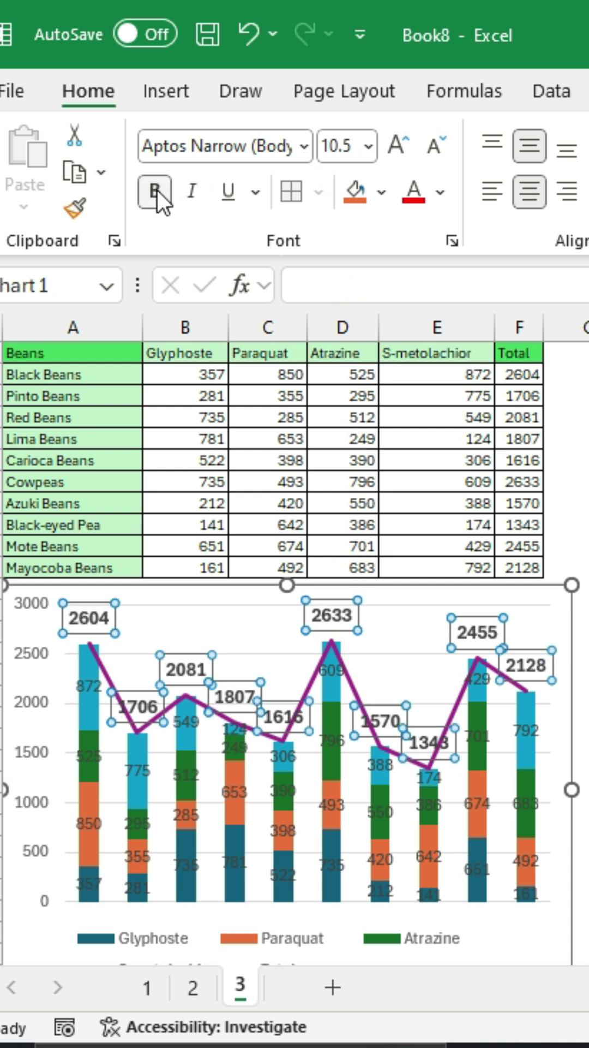
pyautogui.click(352, 679)
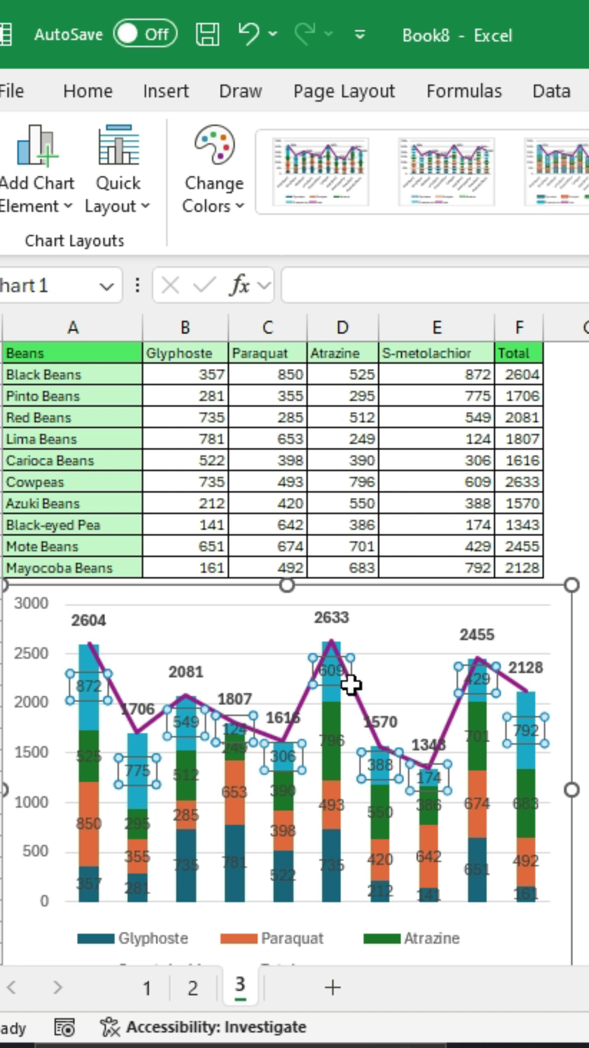
# Step: Set the Total data series line to No line via Format Data Series, leaving its labels visible
pyautogui.click(359, 701)
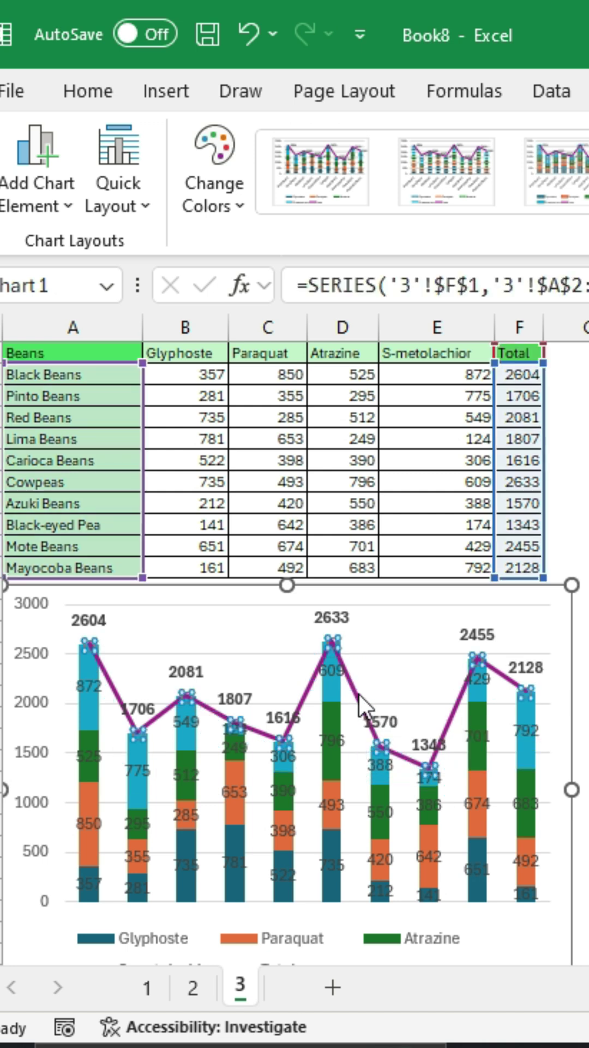
pyautogui.rightClick(360, 695)
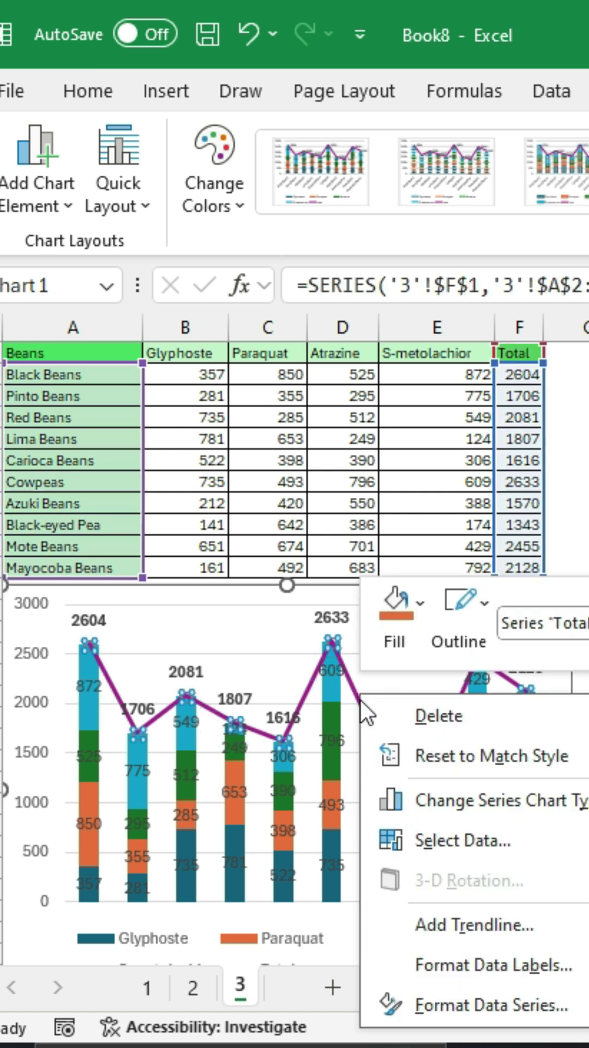
pyautogui.click(451, 1005)
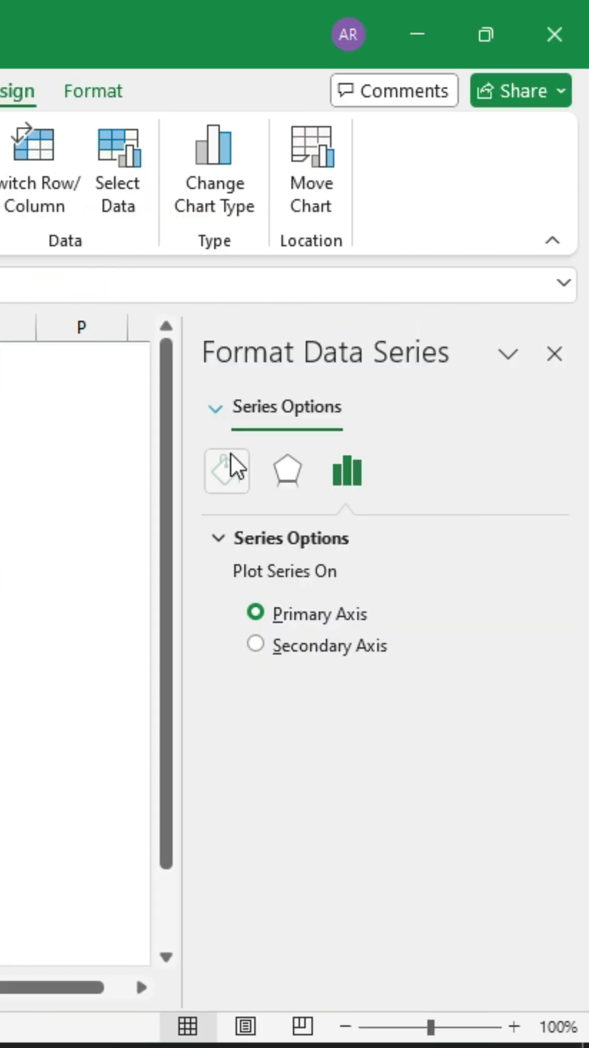
pyautogui.click(231, 454)
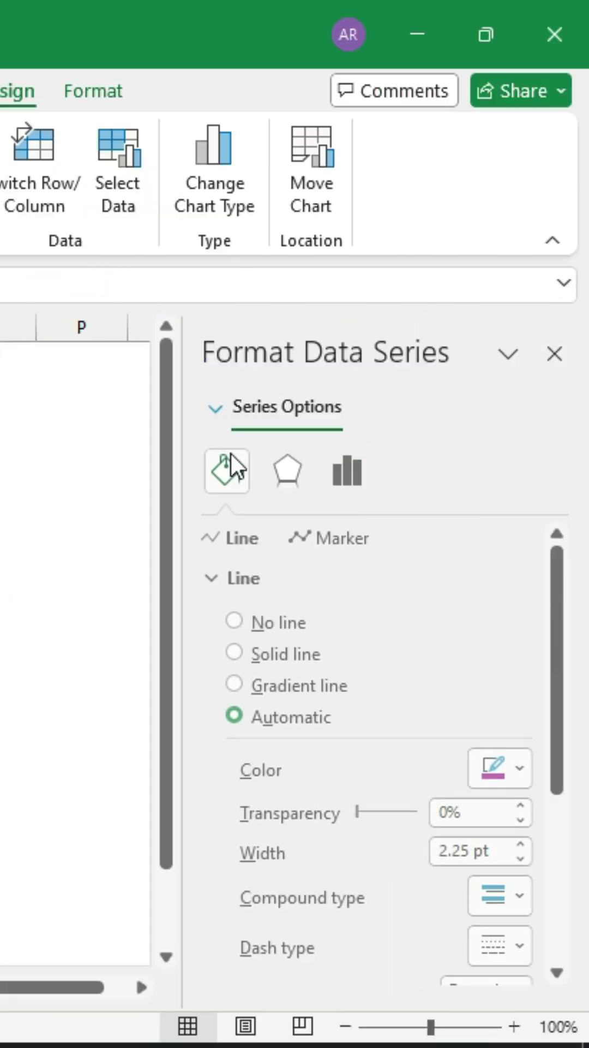
pyautogui.click(242, 622)
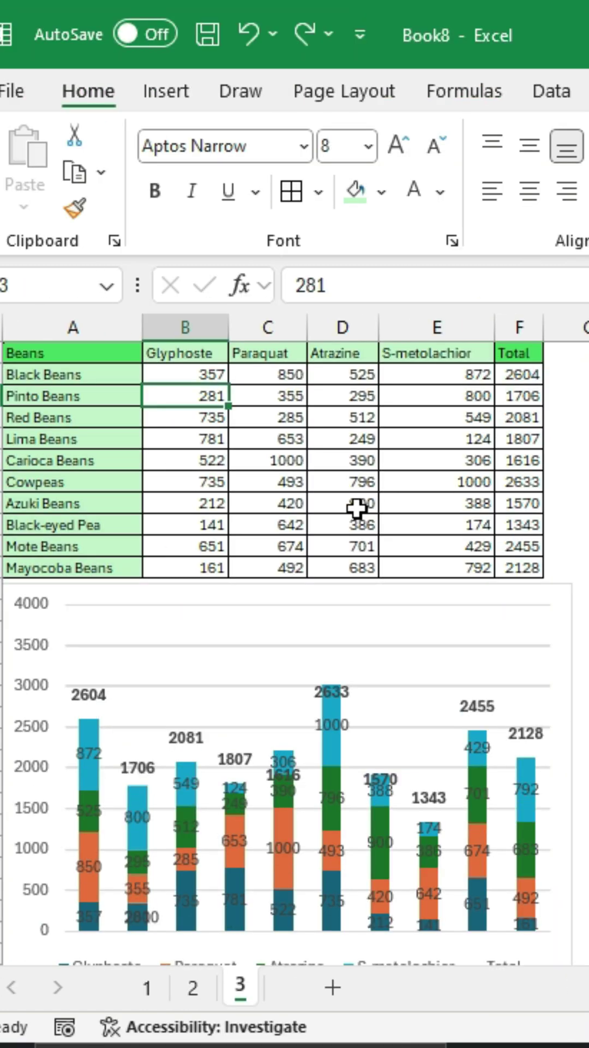